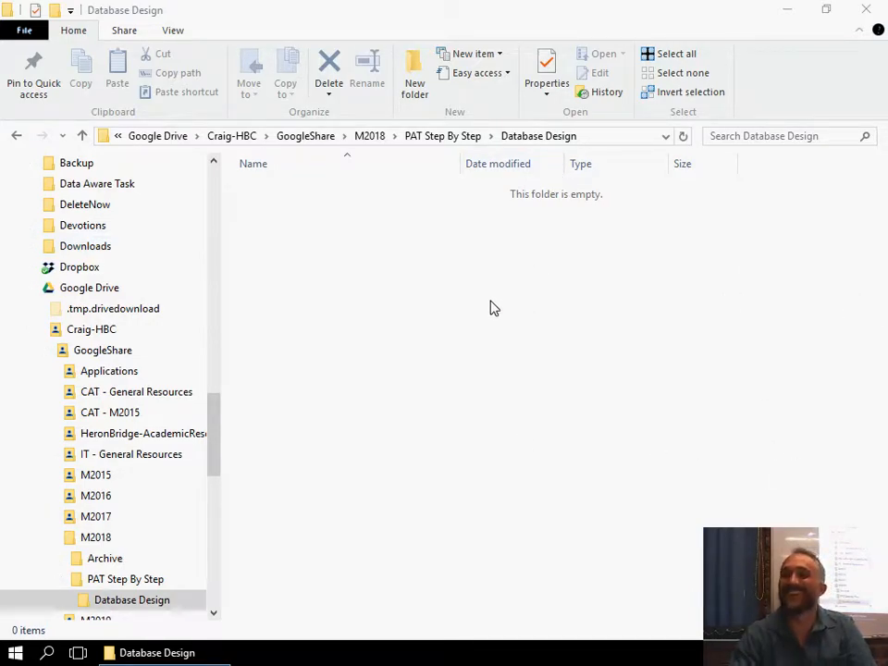
Create a Microsoft Access database named dbCrosswords in the Database Design folder.
right_click(392, 281)
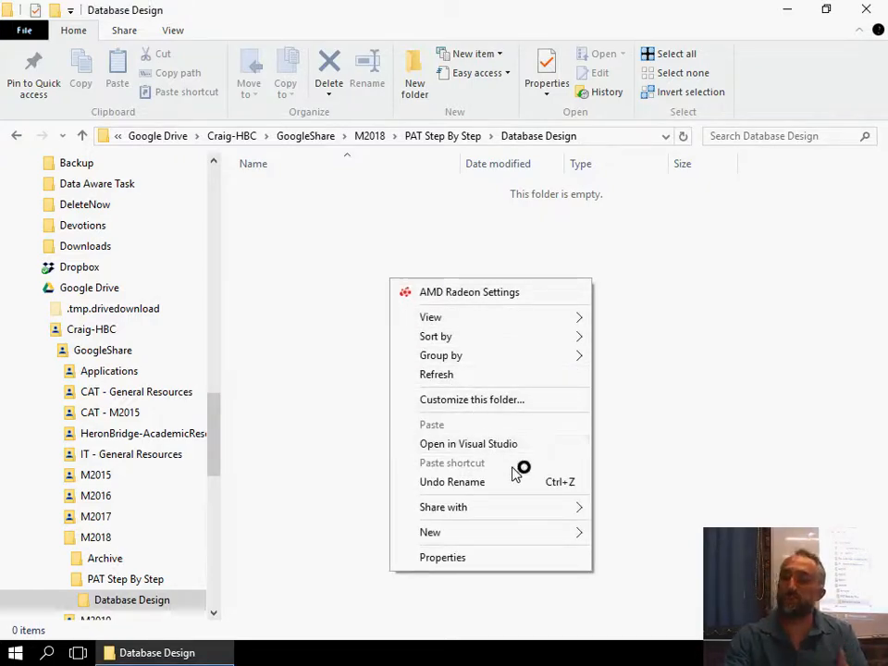
mouse_move(529, 516)
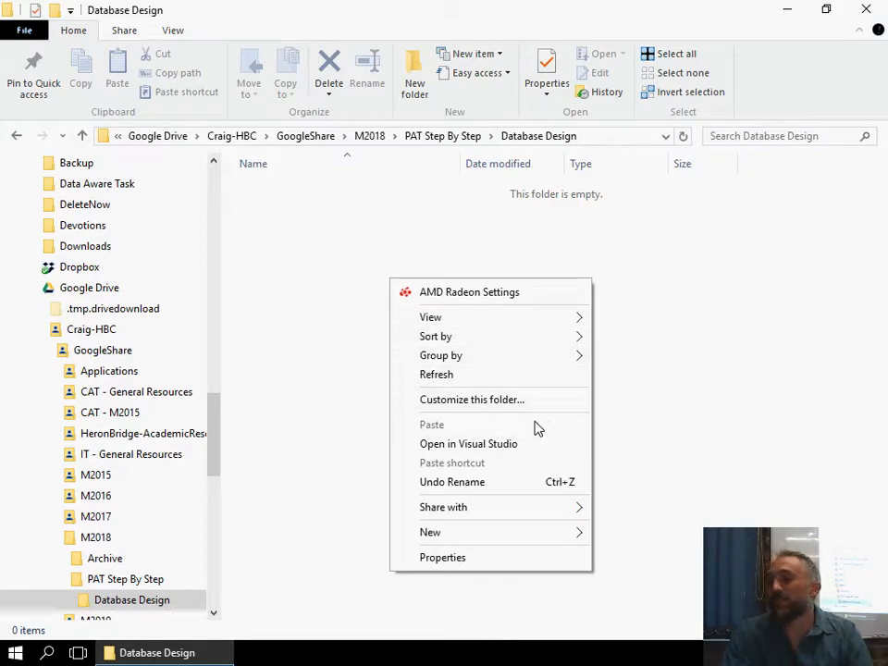
mouse_move(507, 532)
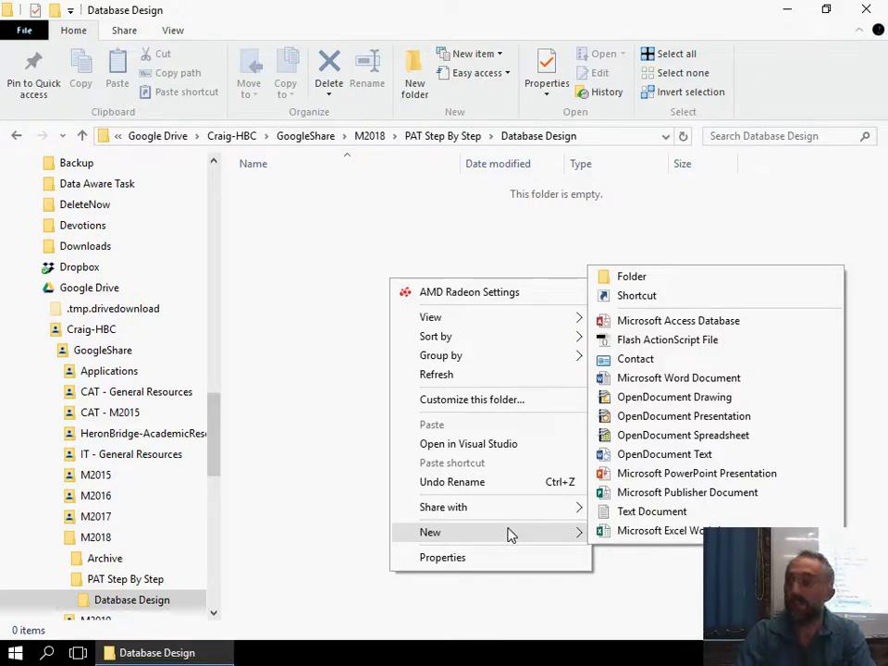
left_click(655, 324)
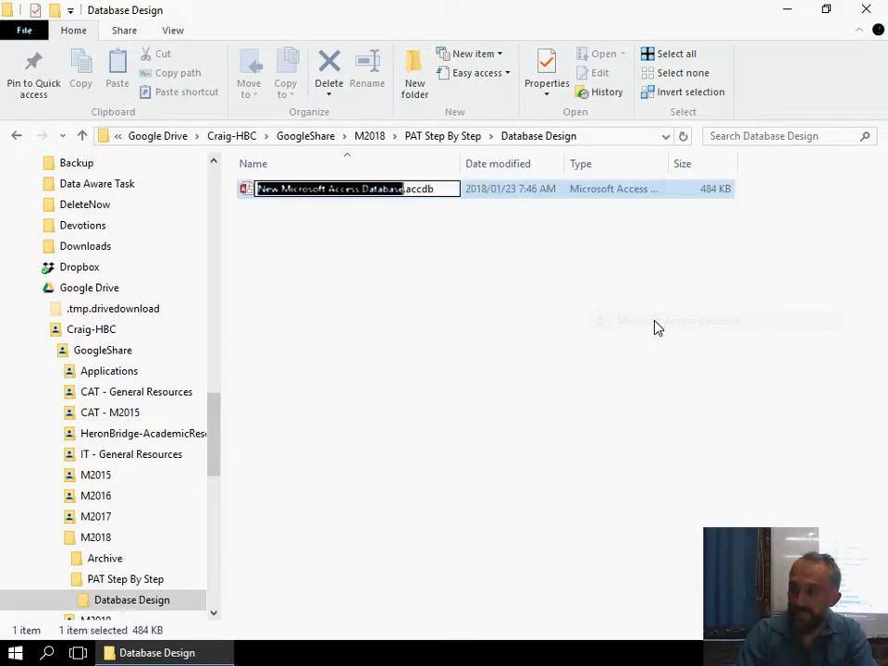
type("dbCon")
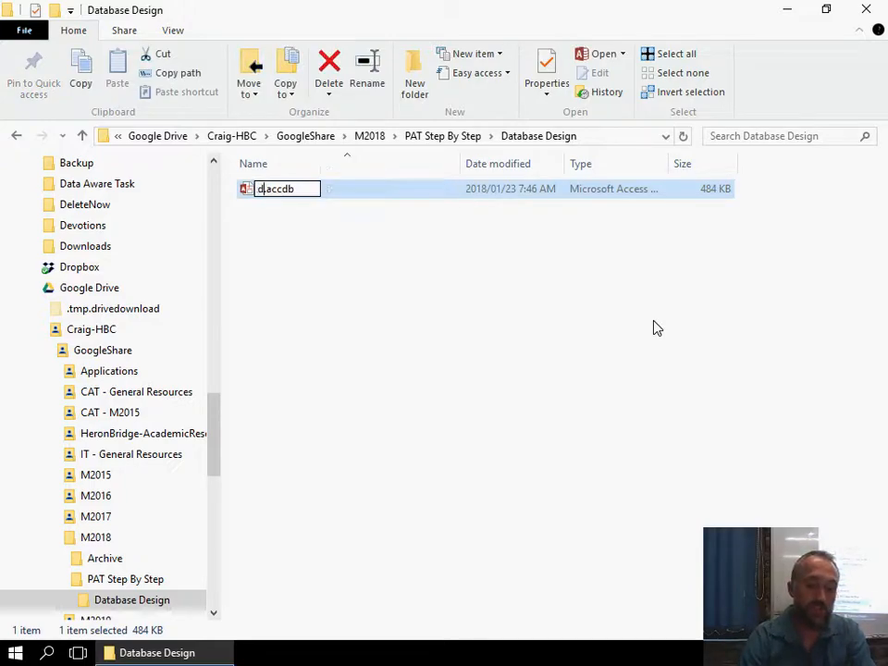
type("sswords")
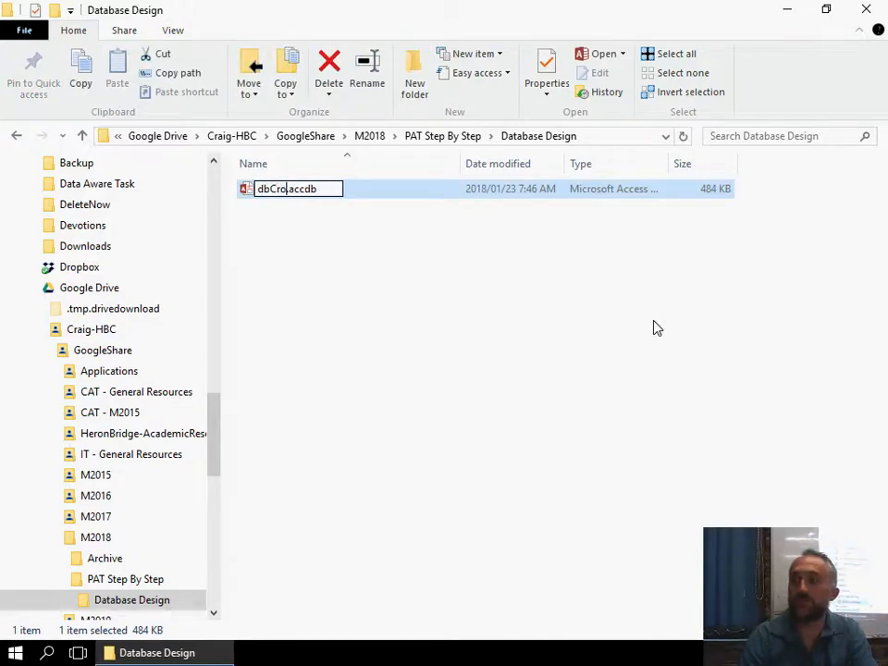
key("Return")
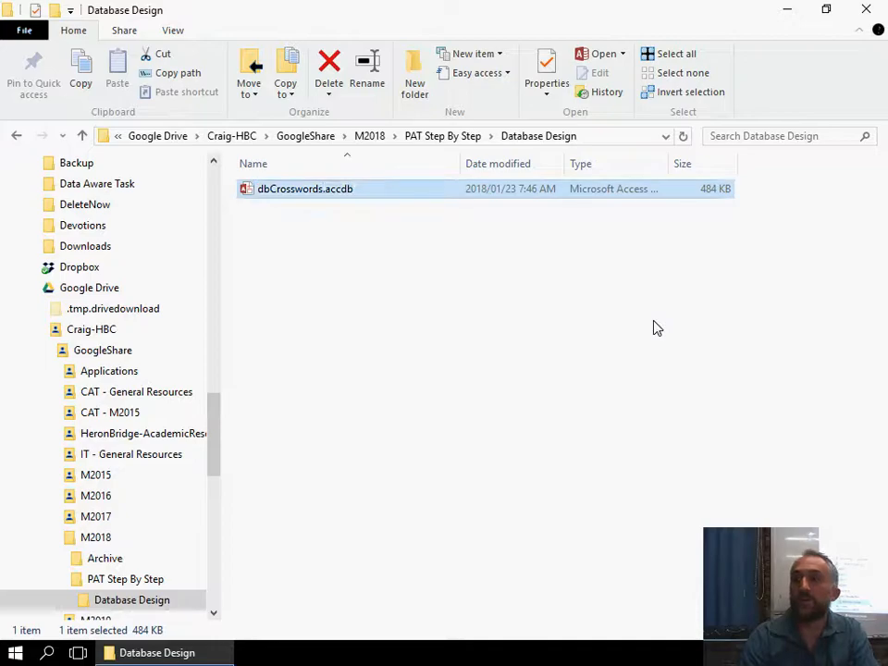
Open the dbCrosswords database in Access and enable its disabled active content.
key("Return")
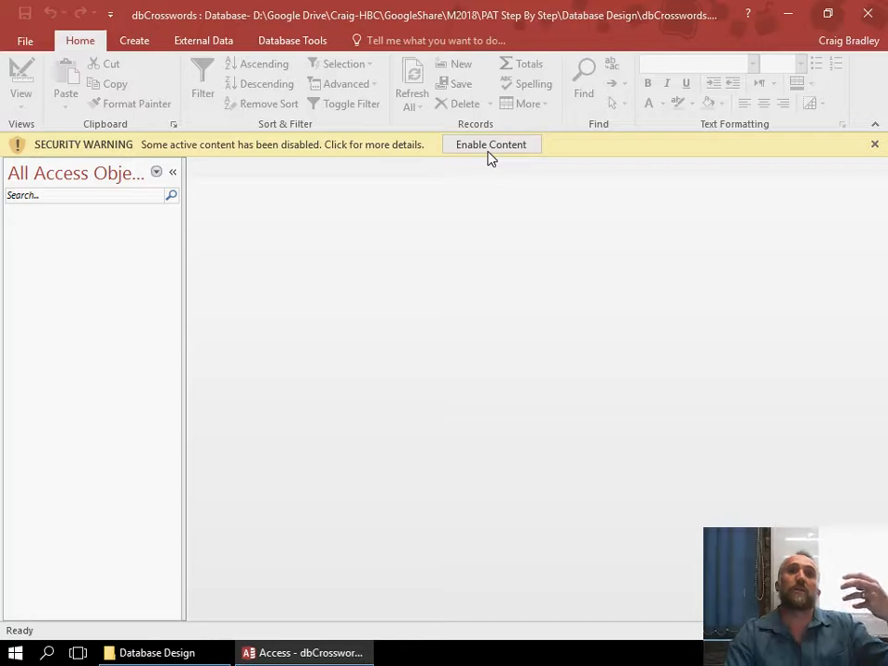
left_click(490, 146)
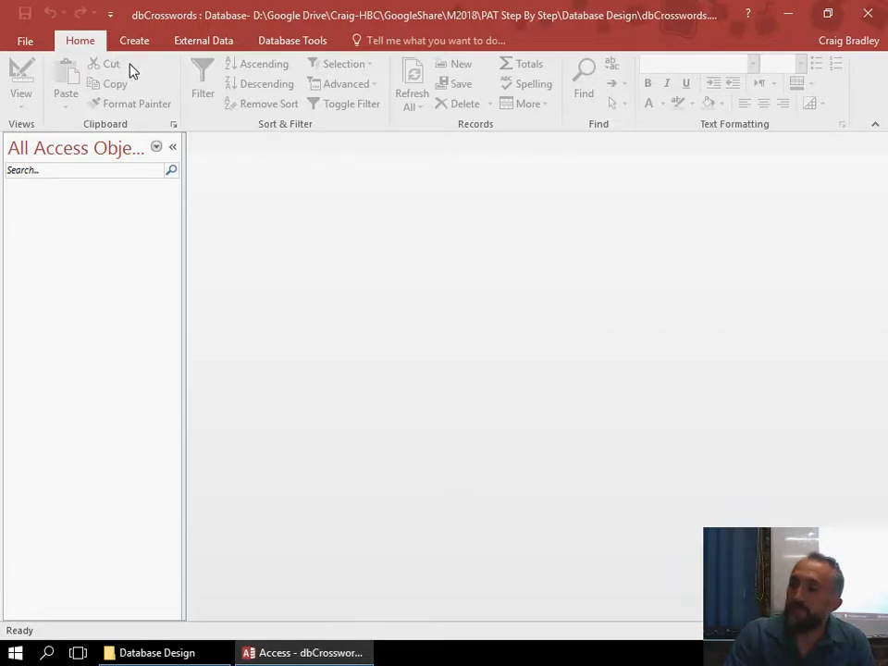
left_click(135, 41)
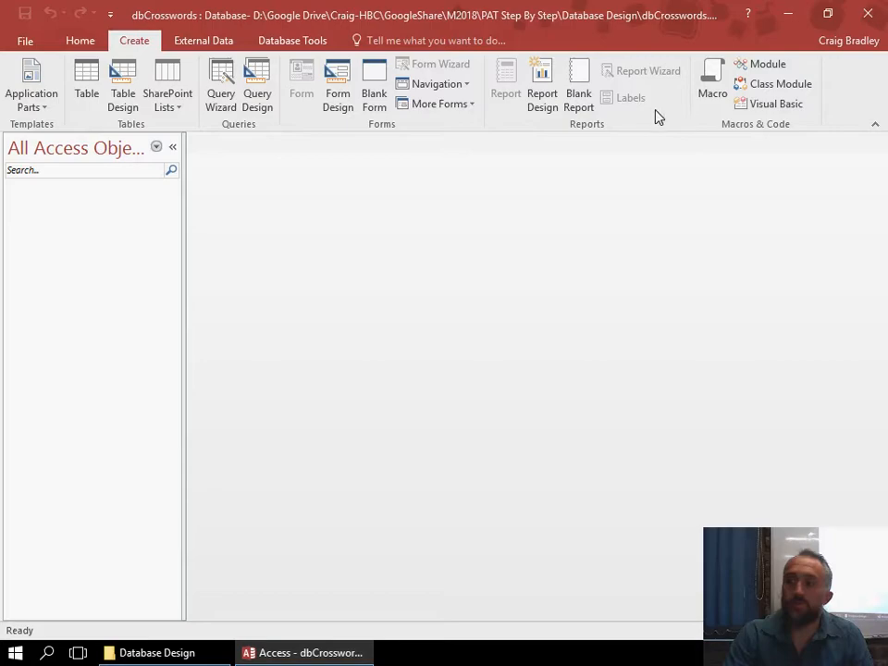
left_click(254, 90)
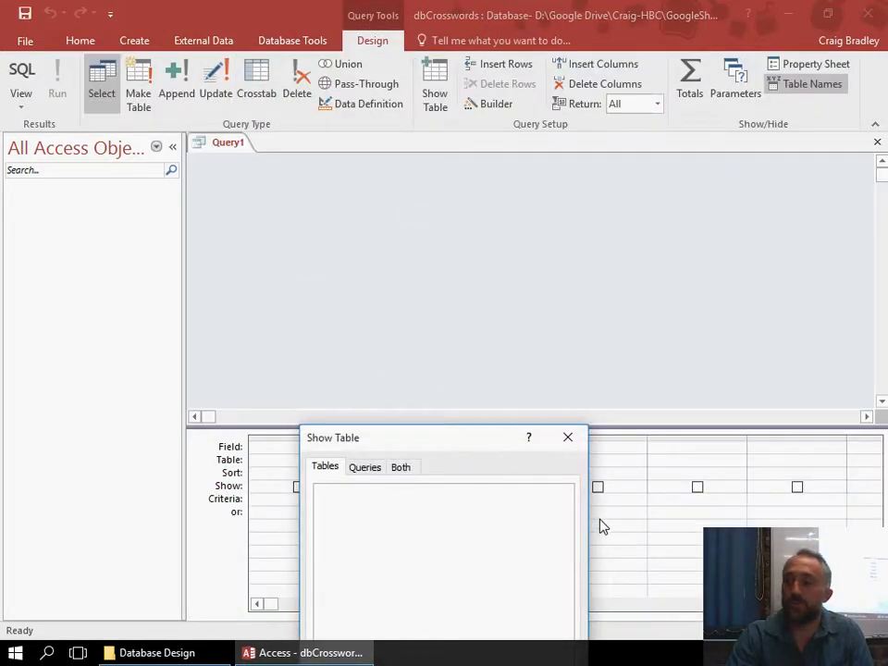
left_click(568, 437)
left_click(21, 73)
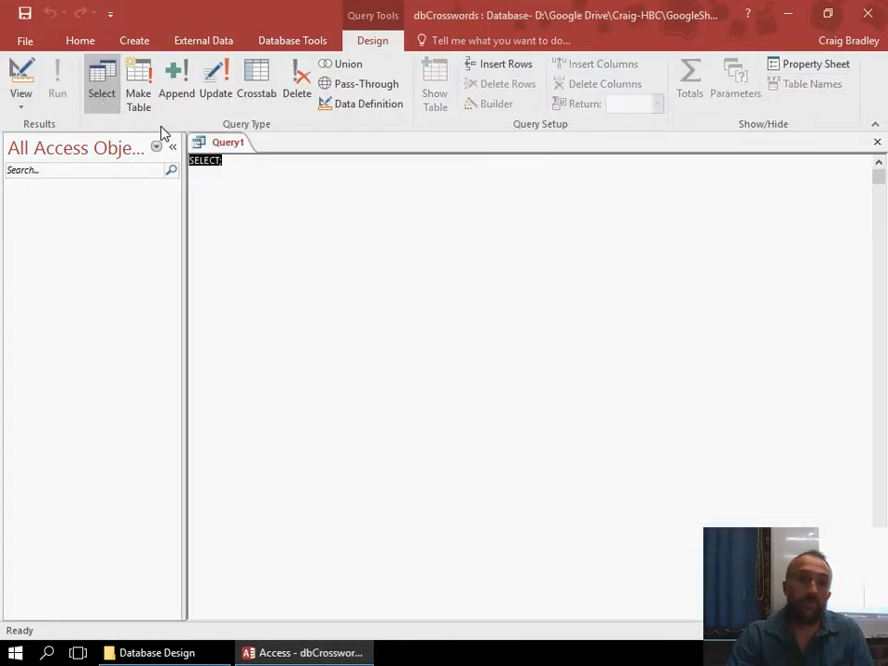
right_click(201, 144)
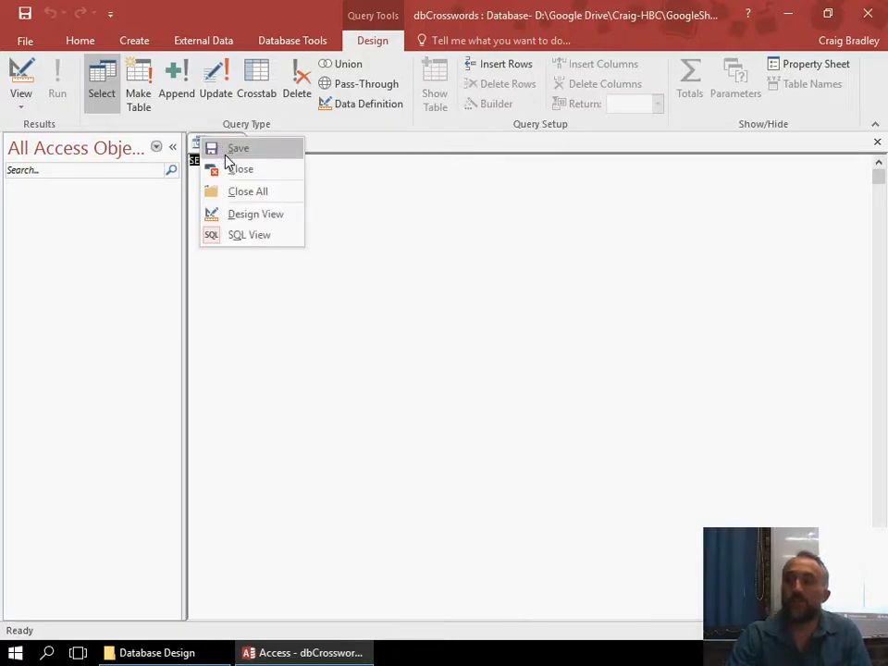
left_click(227, 167)
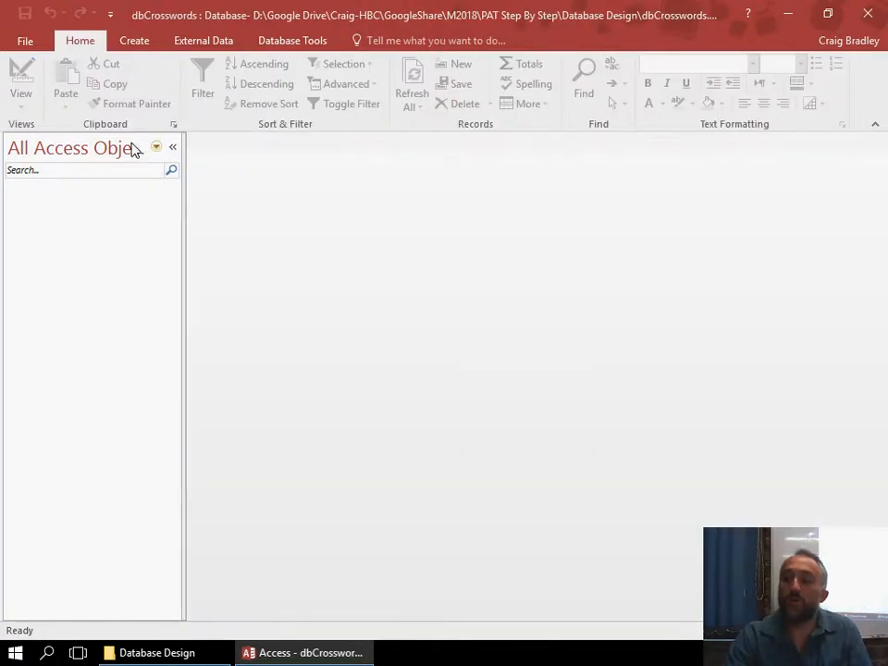
Start a new table in design view with an AutoNumber field named QID as its primary key.
left_click(129, 42)
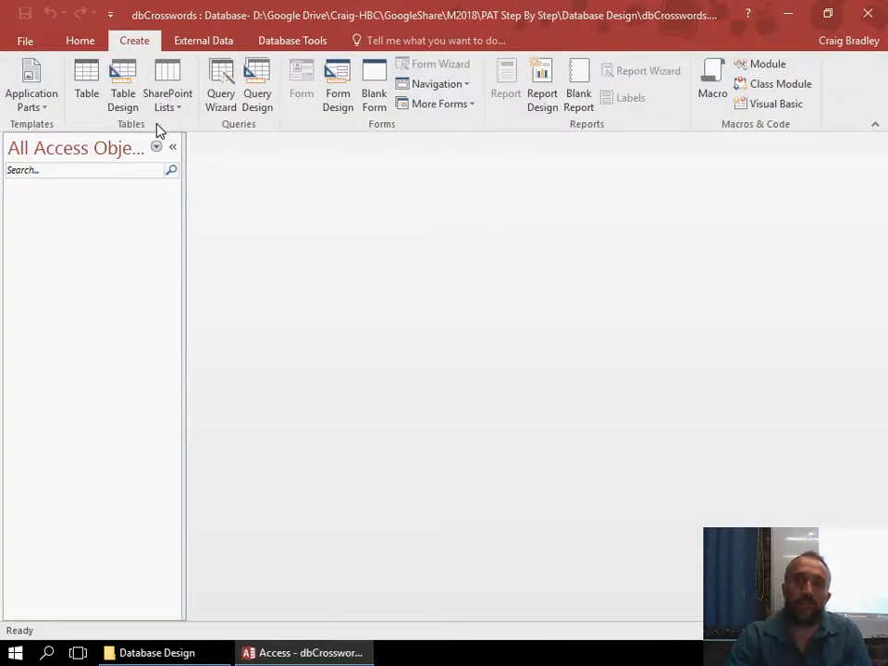
left_click(123, 98)
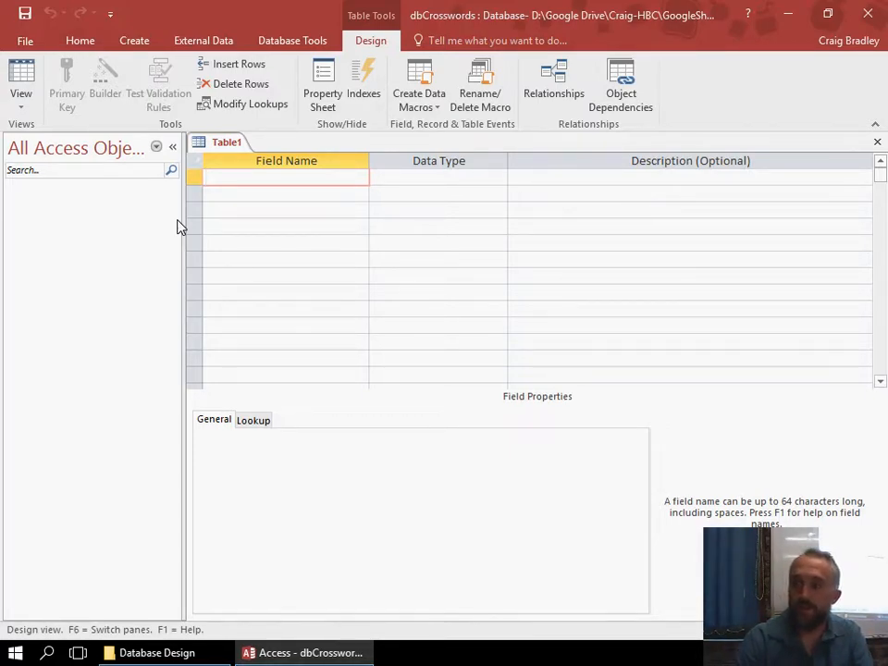
type("Q")
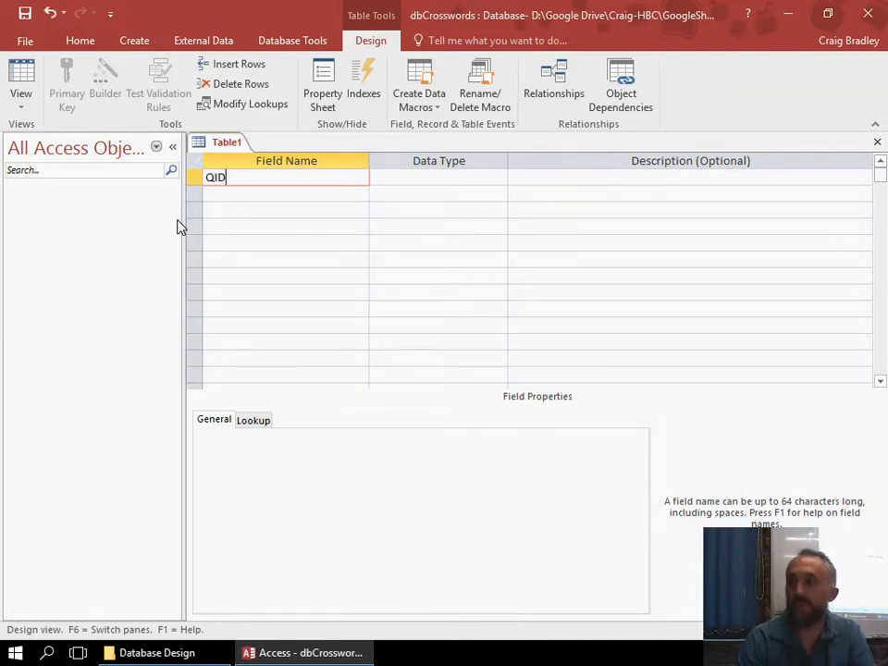
type("ID")
key("Tab")
left_click(499, 178)
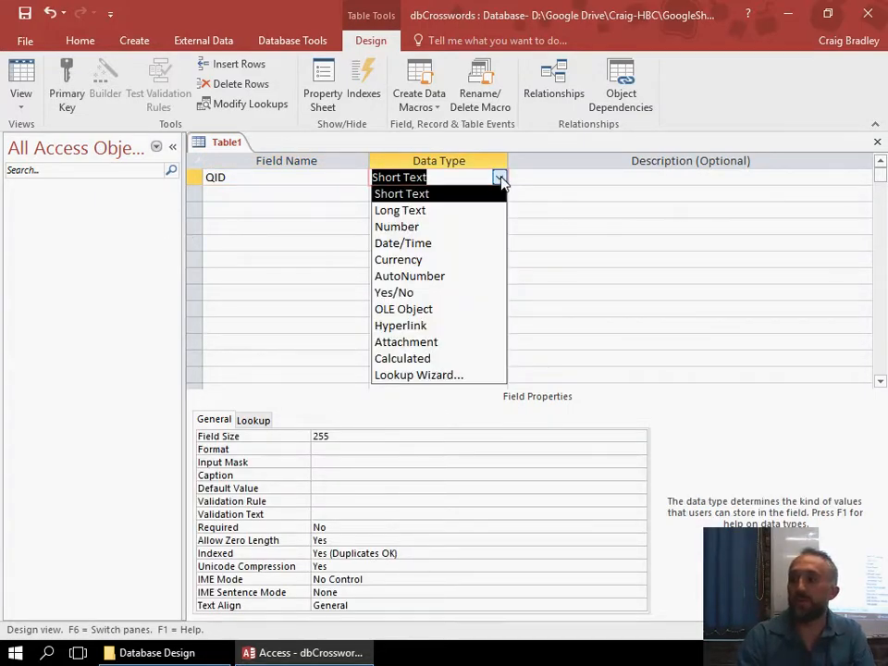
left_click(451, 277)
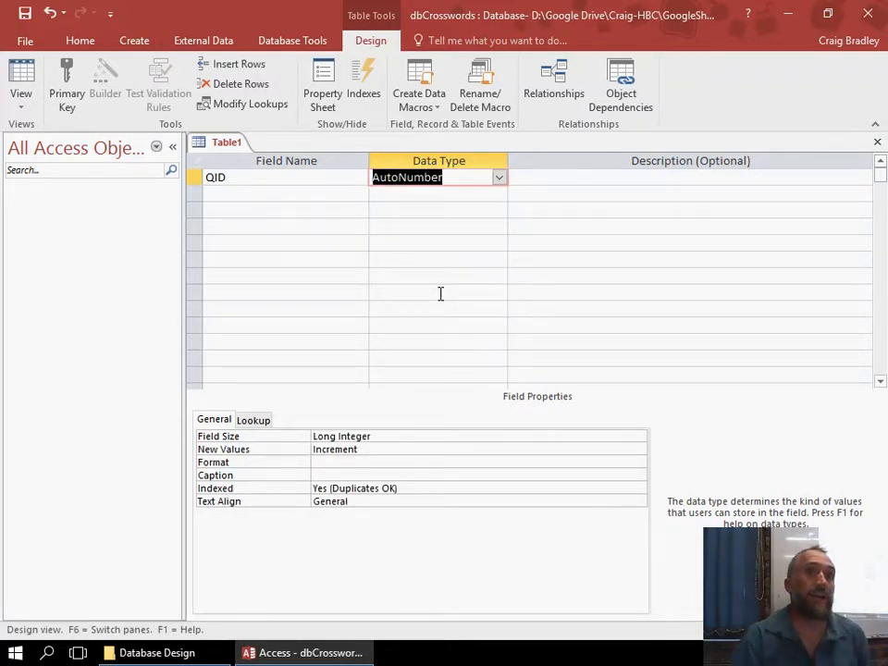
left_click(253, 185)
left_click(67, 88)
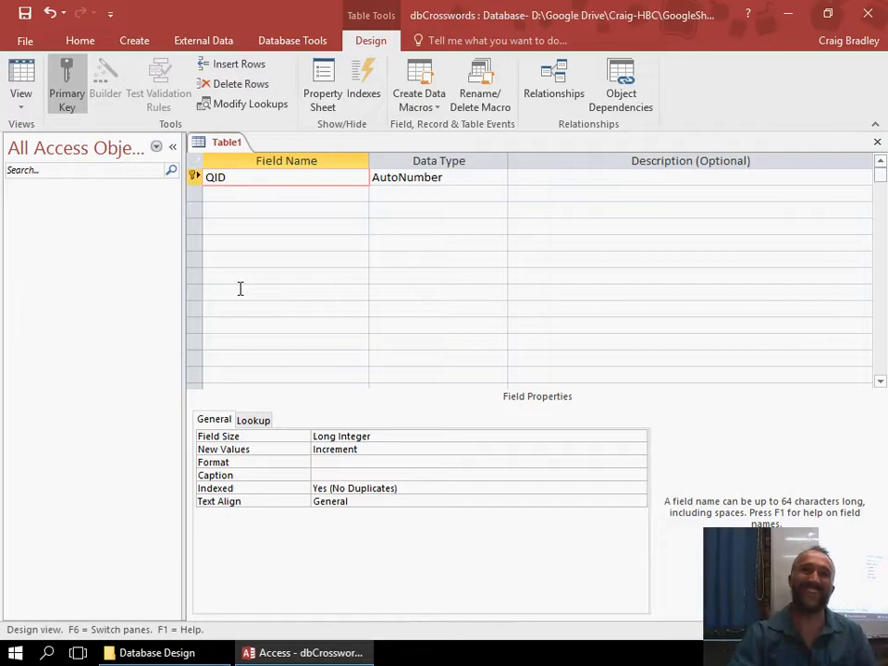
Add two Short Text fields named Question and Answer below the QID field.
left_click(255, 198)
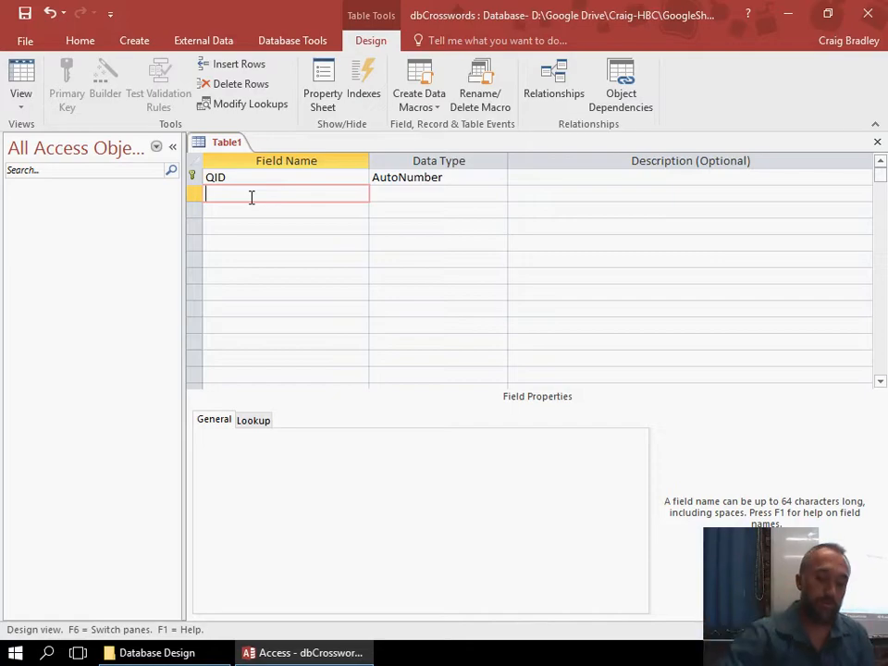
type("Questio")
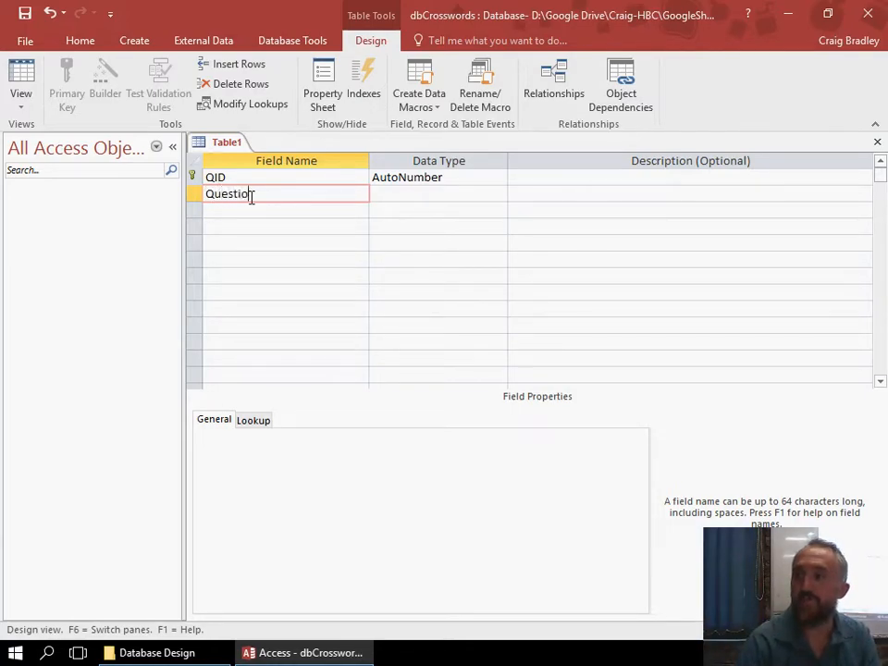
type("n")
key("Tab")
key("Tab")
key("Tab")
type("Answer")
key("Tab")
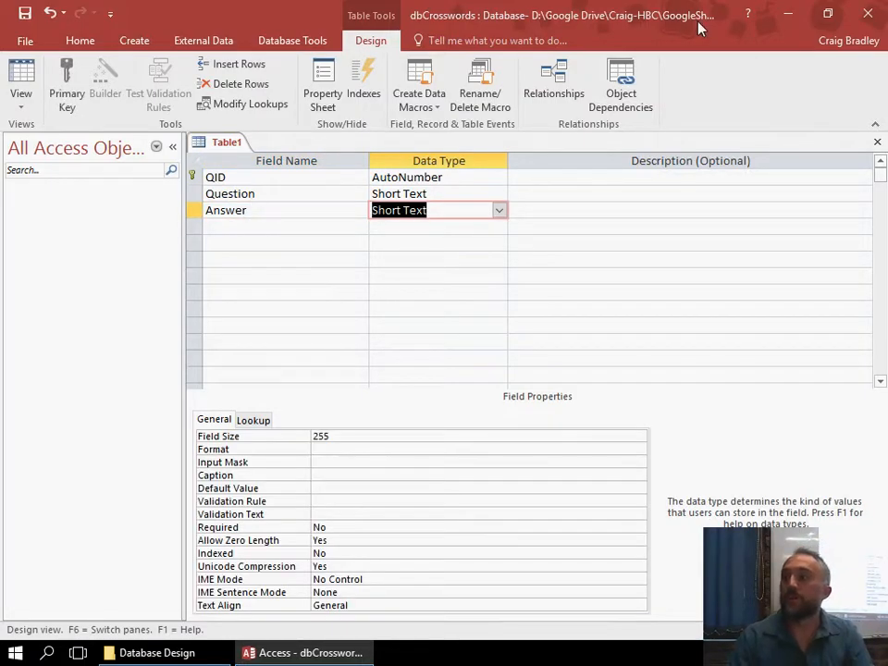
Set the field size of the Answer field to 20 characters.
left_click(482, 190)
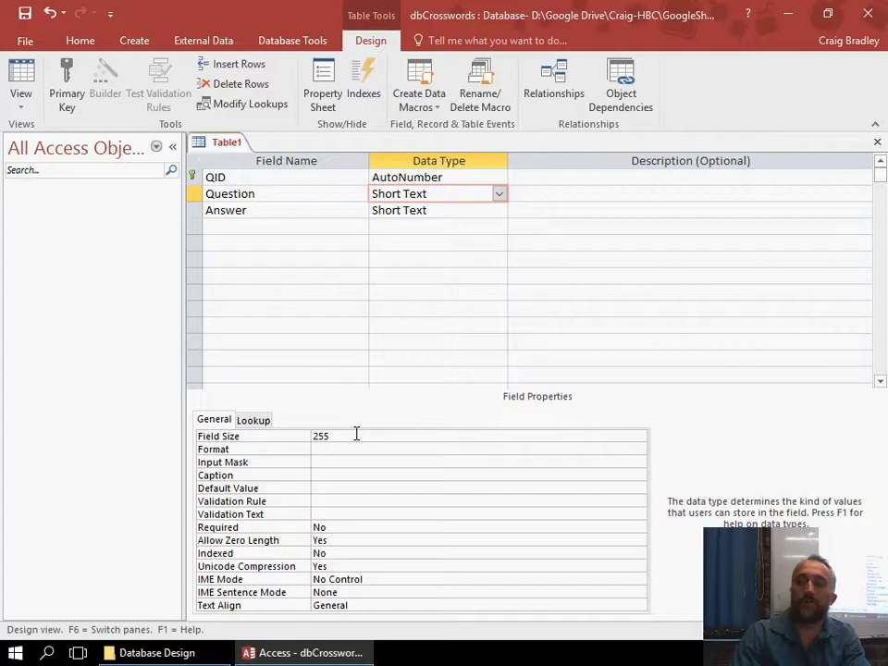
left_click(442, 211)
left_click(308, 433)
type("20")
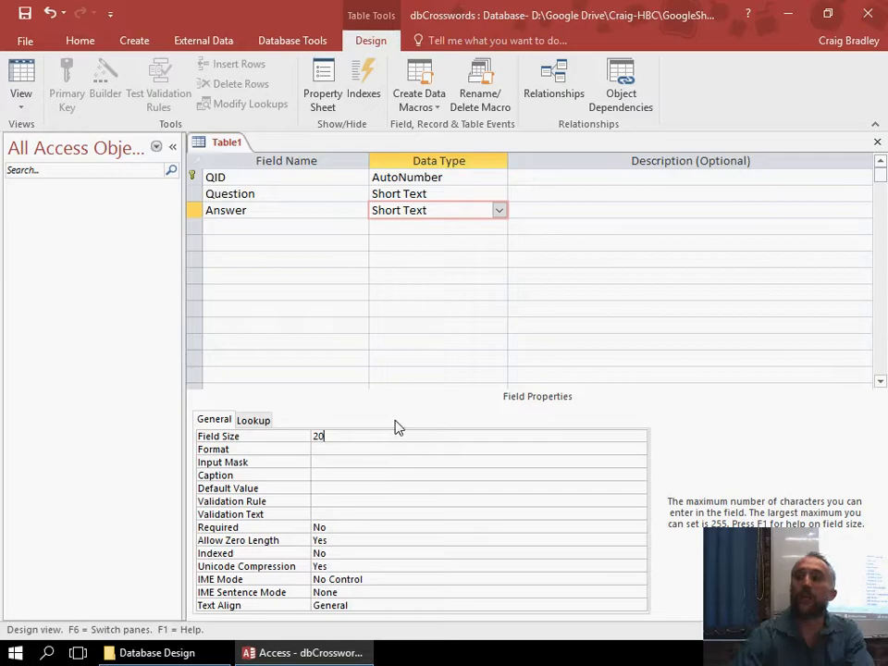
Describe the QID field as "Unique identifier for each question and would assign a unique number automatically".
left_click(527, 195)
left_click(528, 179)
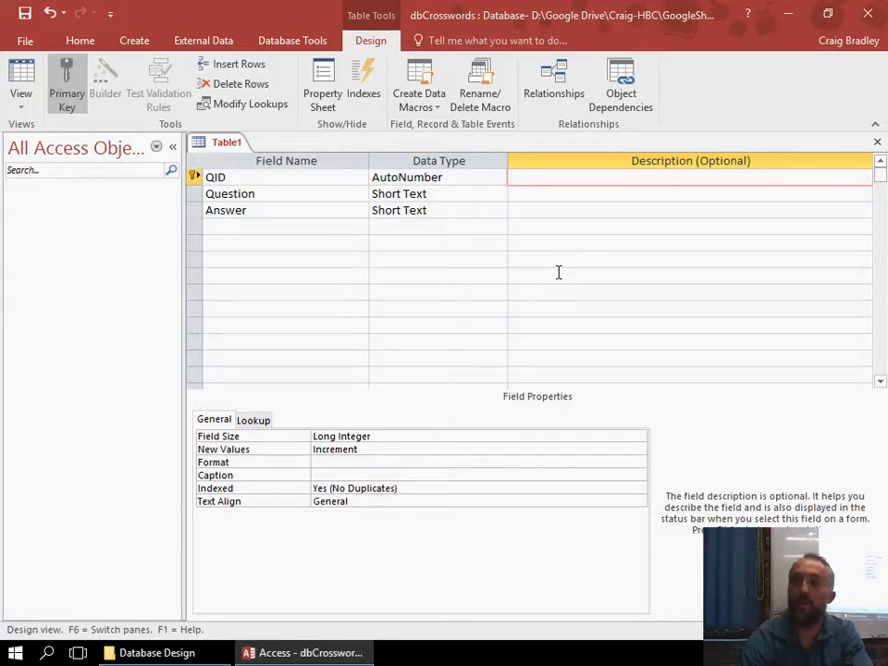
type("que identifie")
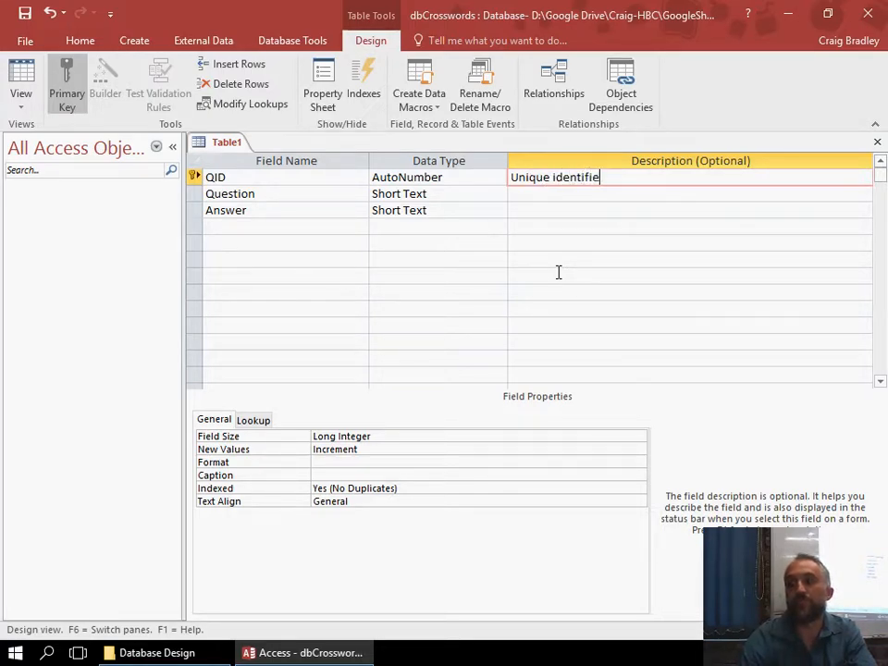
type("r for each")
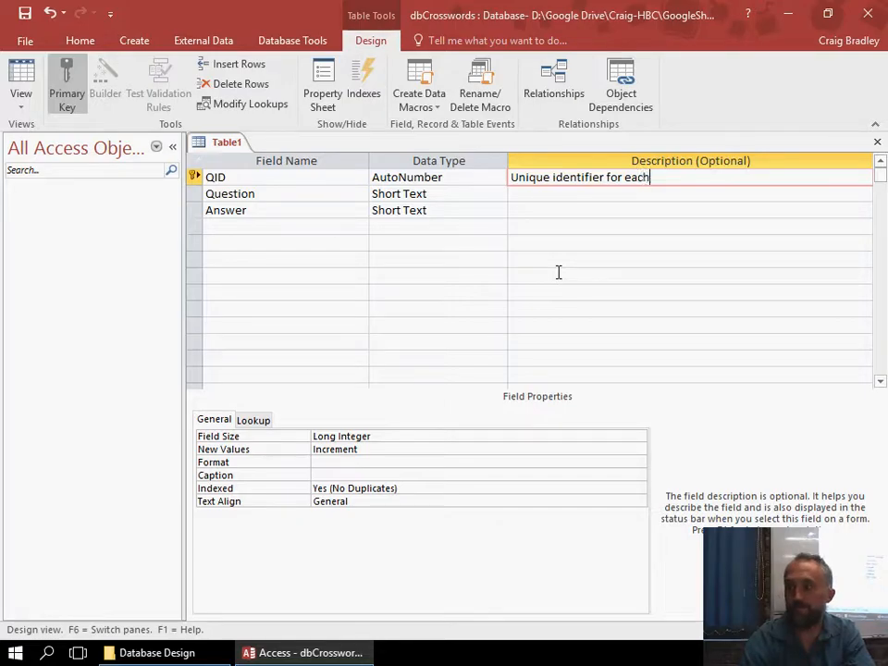
type("and ")
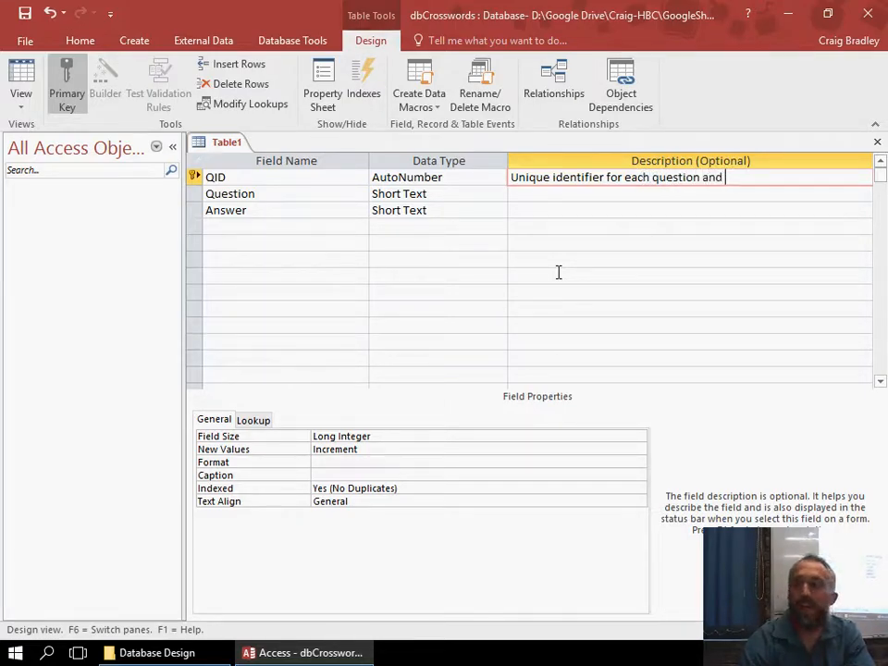
type("would assign a uni")
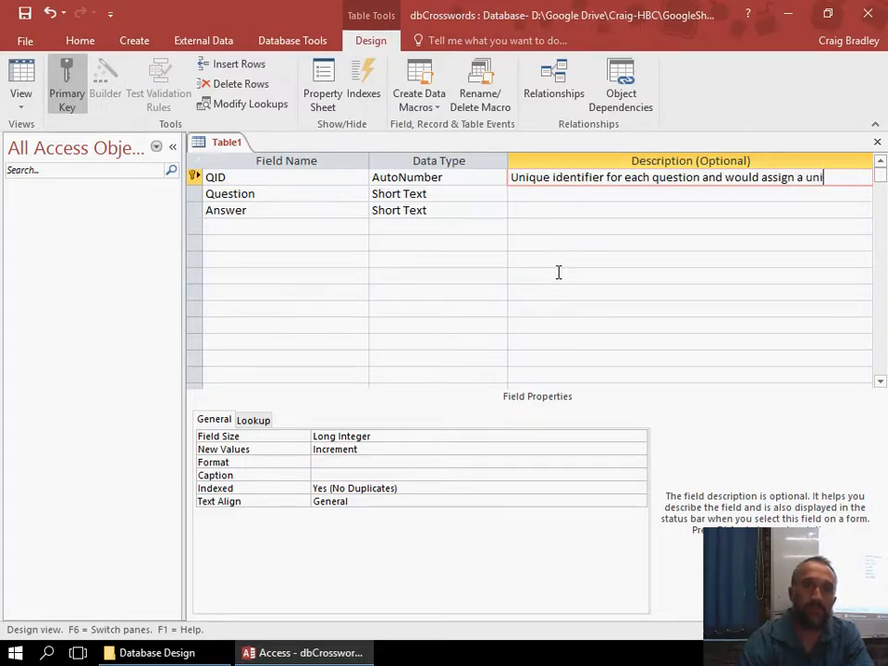
type("que number a")
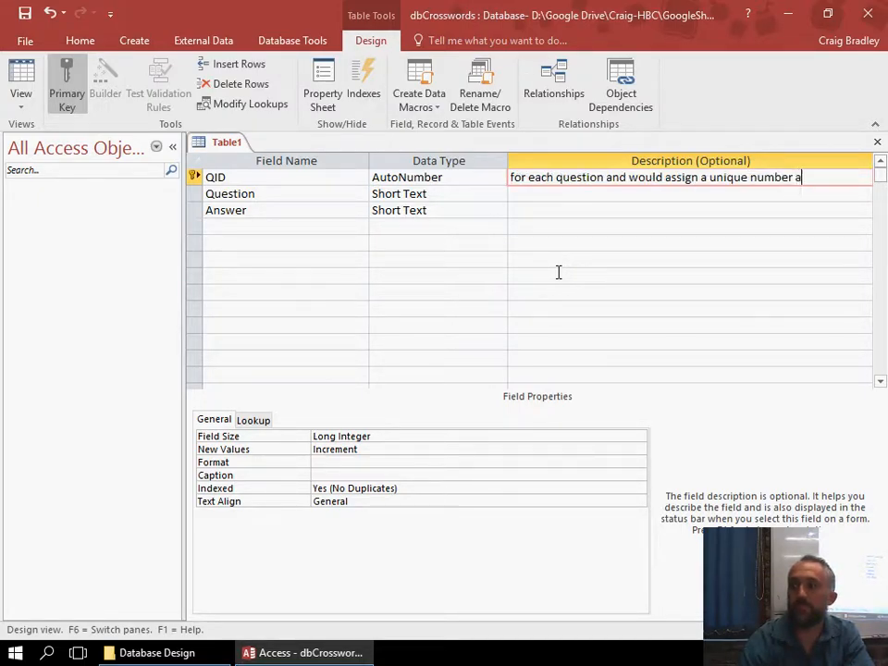
type("utomatica")
key("Return")
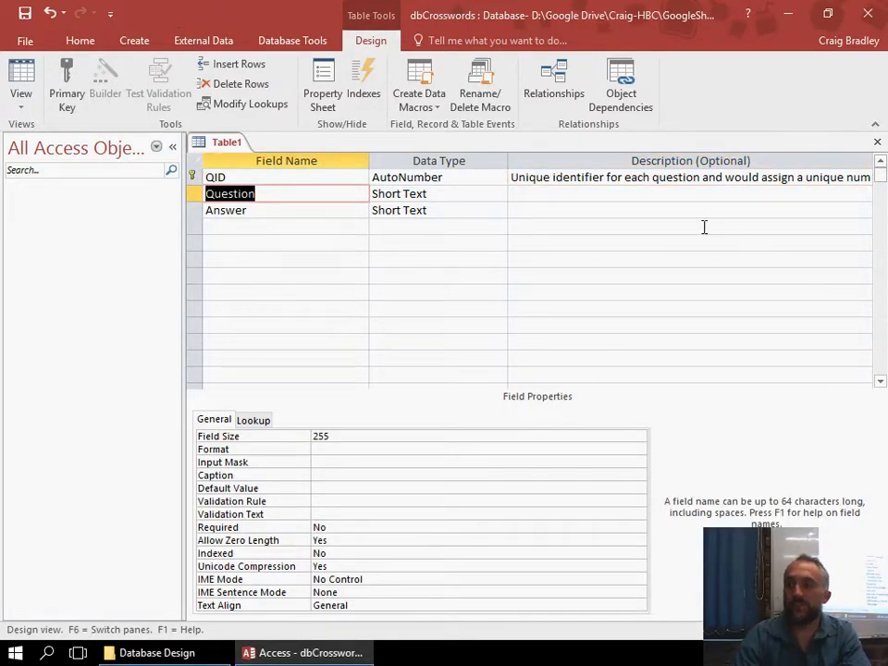
left_click(624, 196)
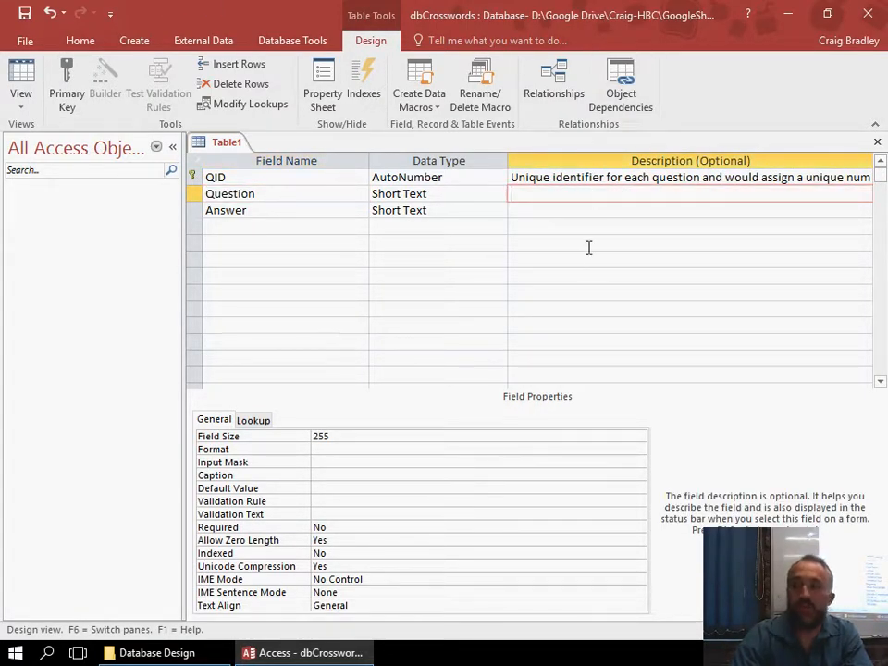
Add a Short Text field named TopicFK below the Answer field.
left_click(277, 231)
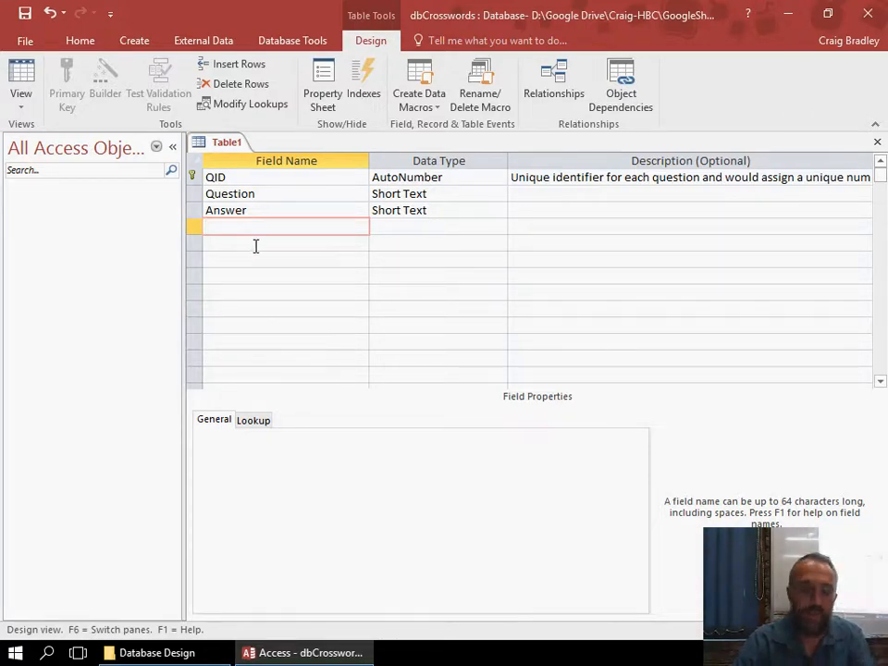
type("Fk")
key("BackSpace")
key("BackSpace")
type("opicFK")
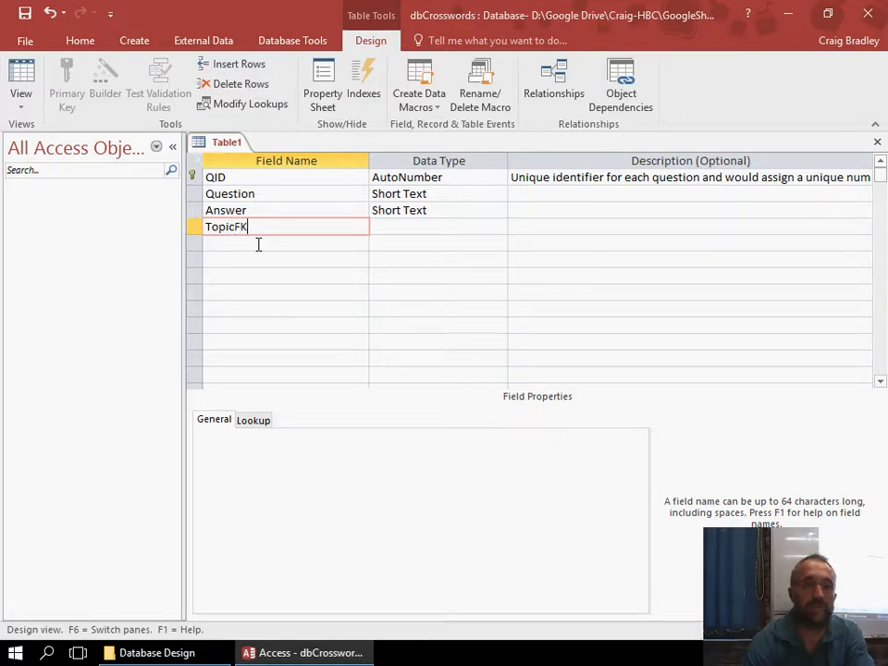
key("Tab")
key("Tab")
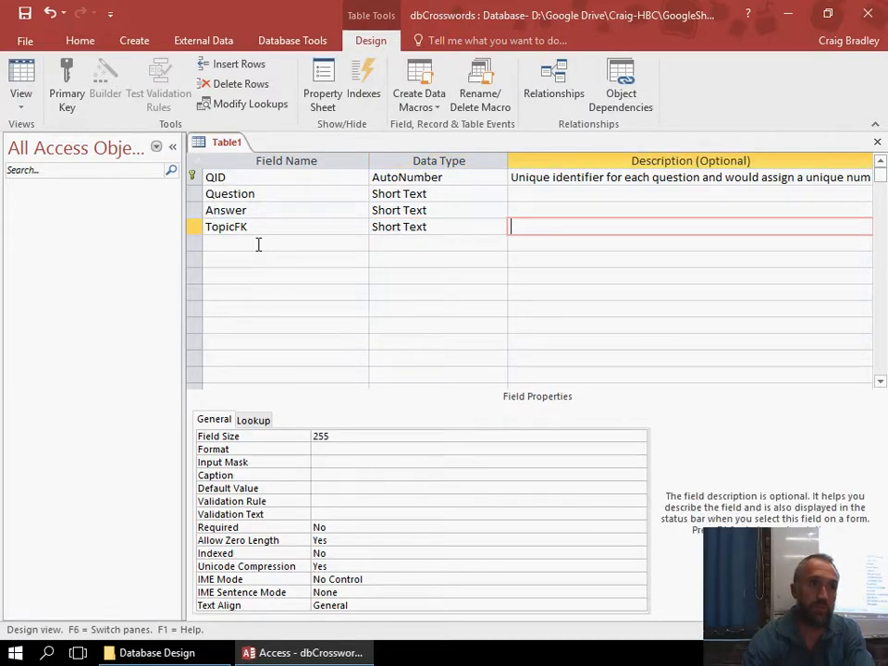
Add a field named Level below TopicFK and give it the Number data type.
left_click(258, 244)
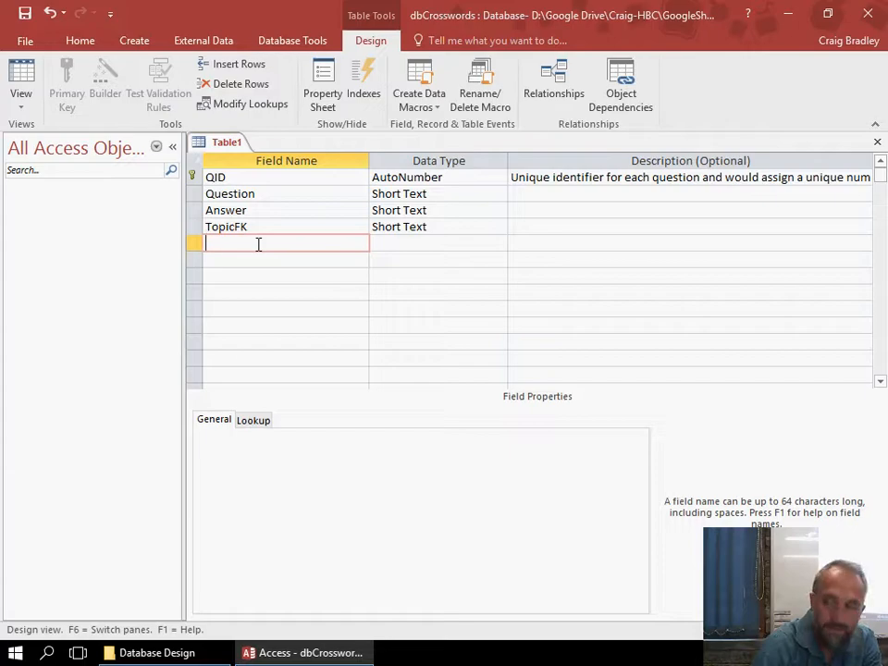
type("Level")
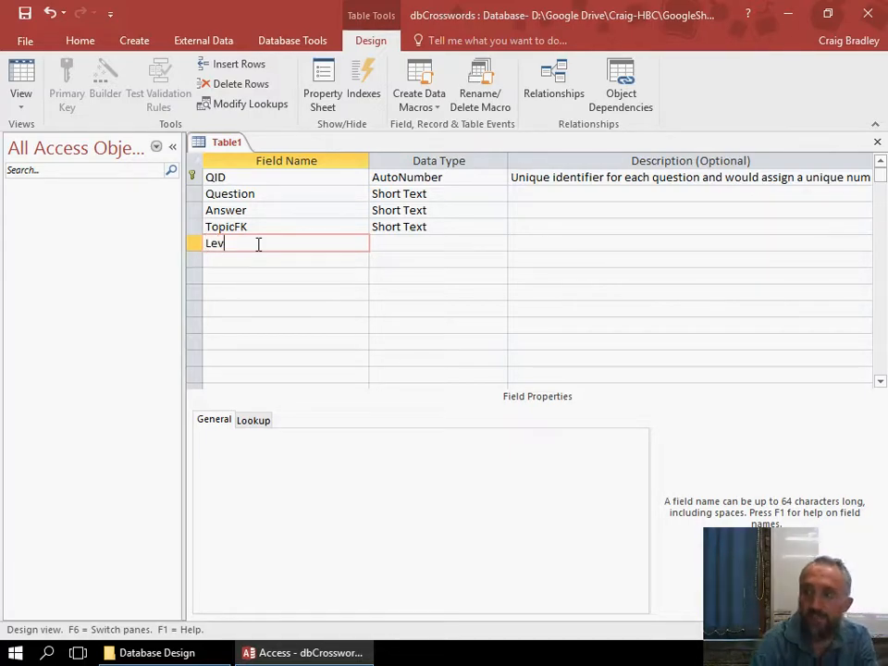
key("Tab")
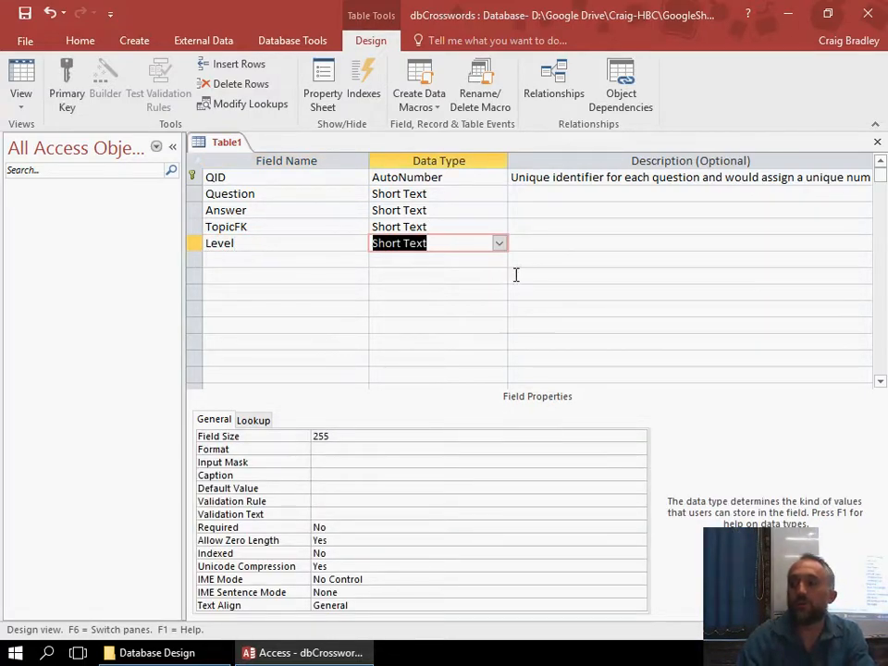
left_click(498, 243)
left_click(460, 292)
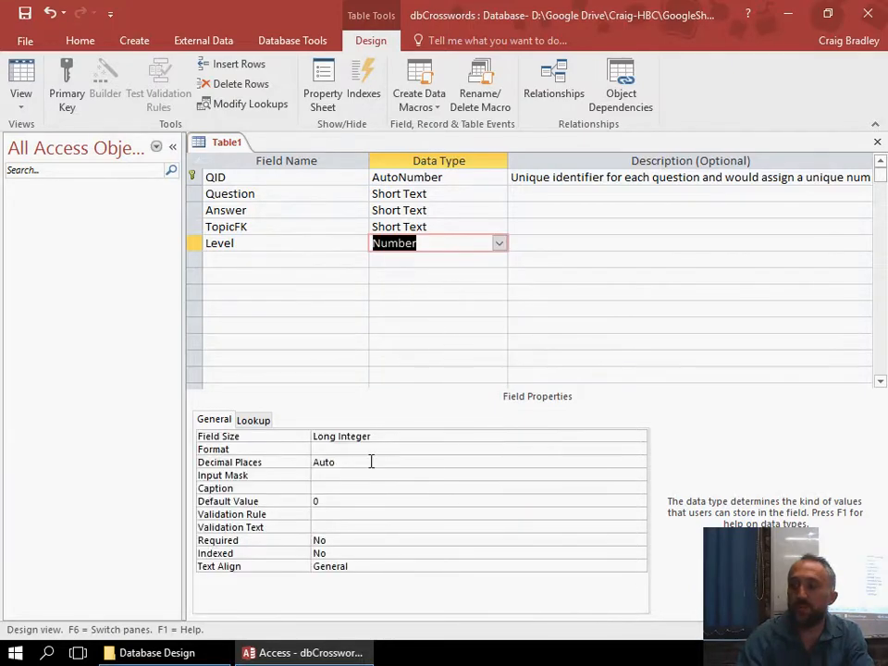
Set the field size of the Level field to Byte.
left_click(380, 436)
left_click(638, 438)
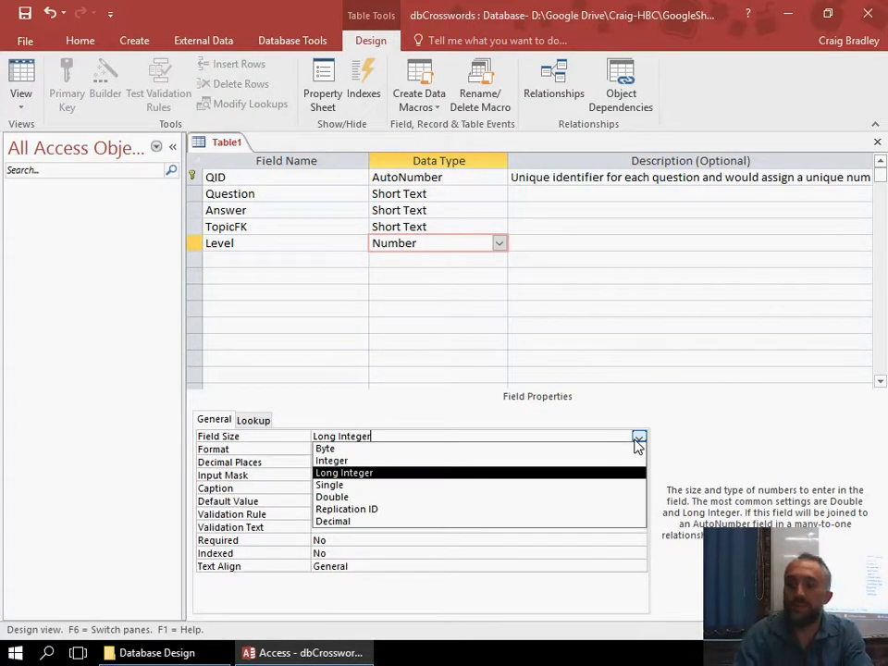
left_click(379, 451)
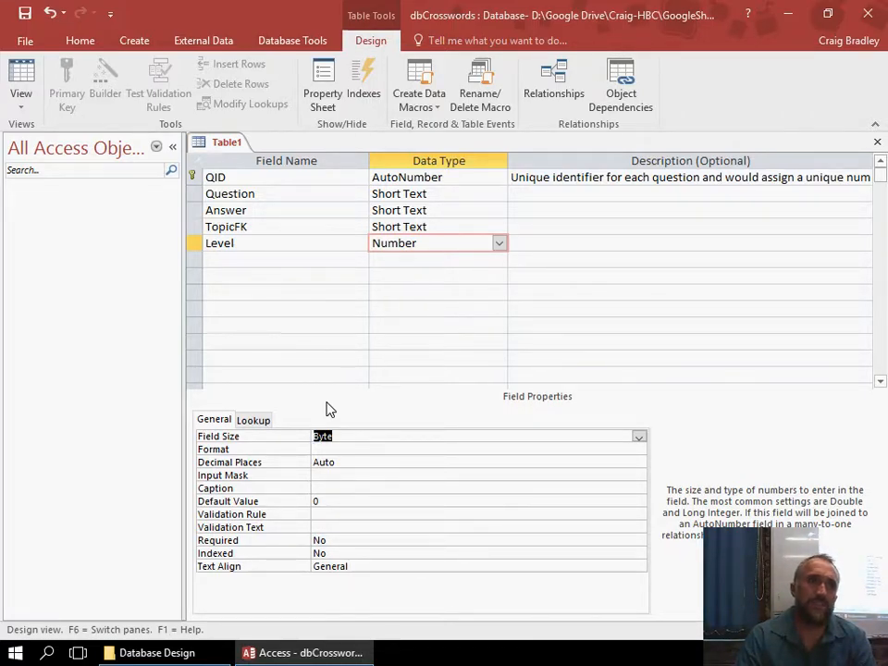
left_click(380, 446)
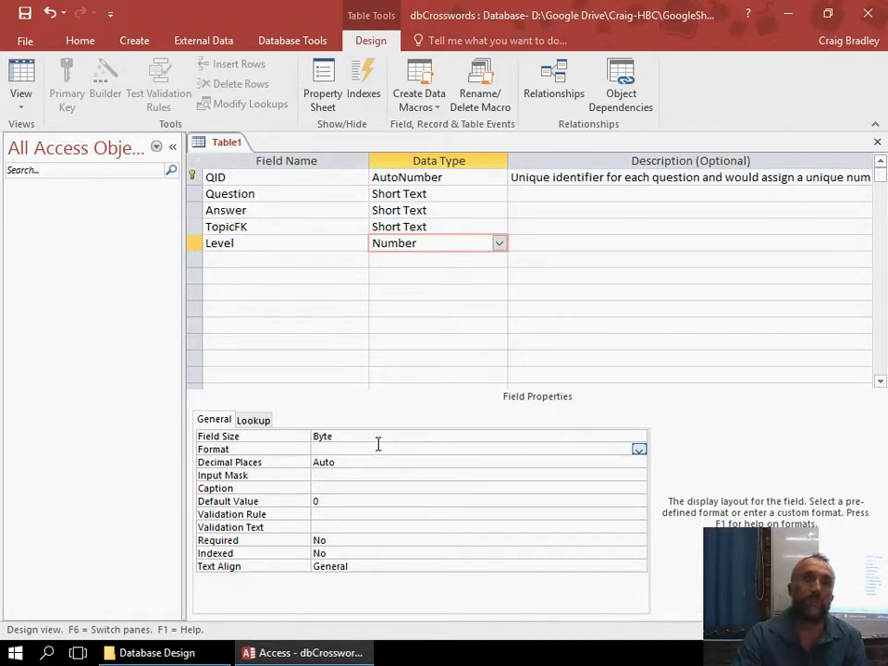
left_click(398, 437)
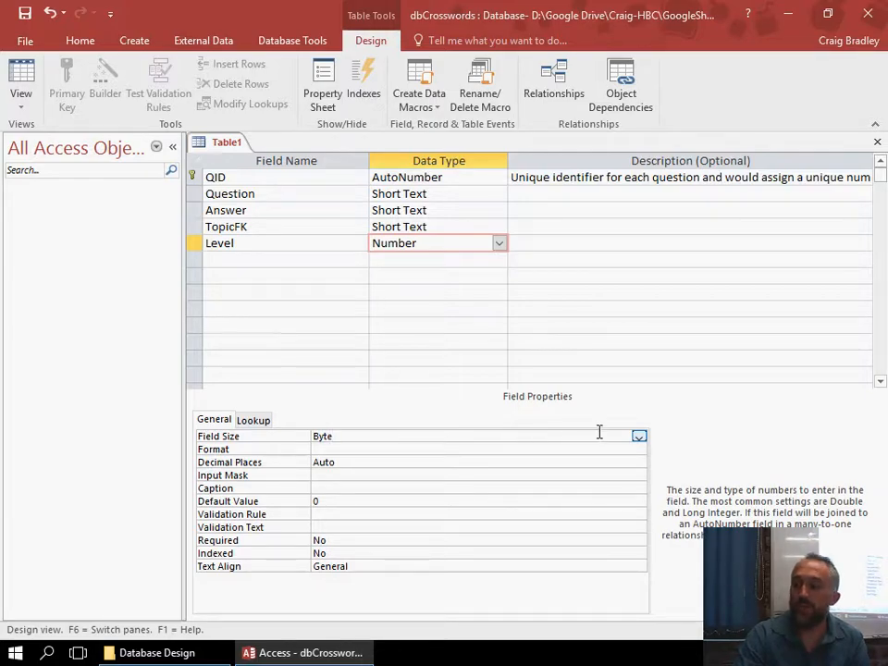
left_click(639, 437)
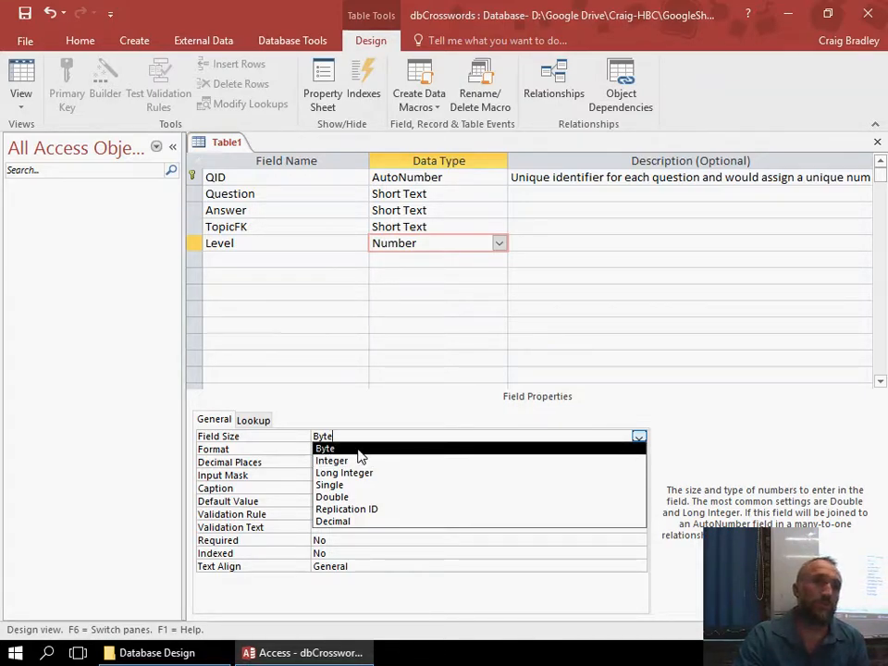
left_click(357, 450)
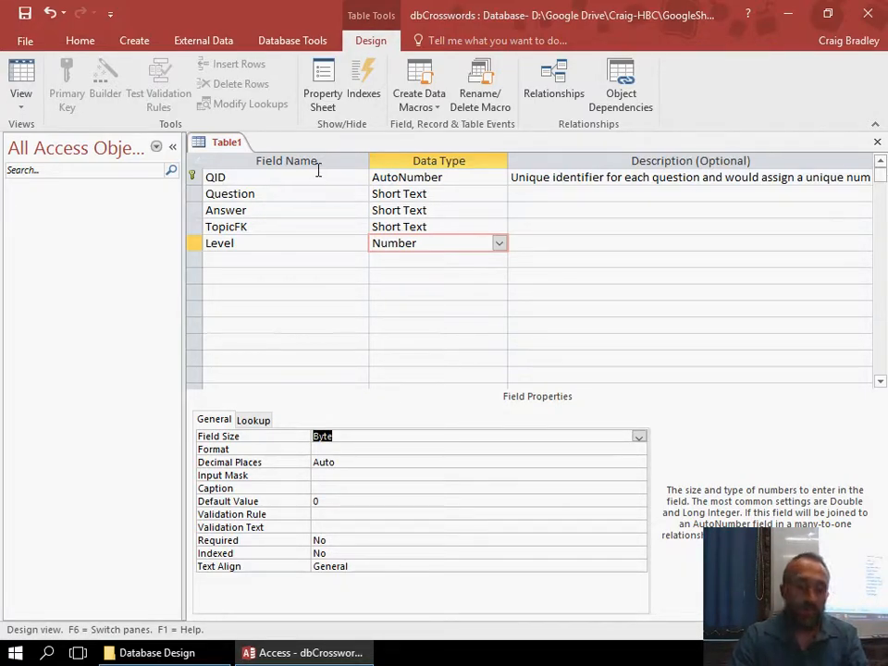
Save the table as tblCrosswords.
key("ctrl+s")
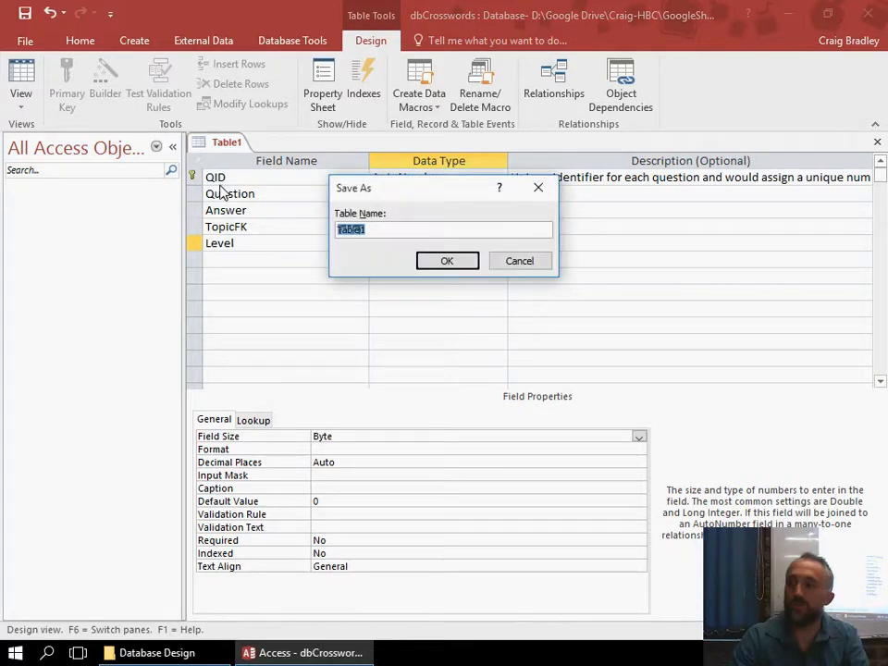
type("tblCrosswords")
left_click(472, 260)
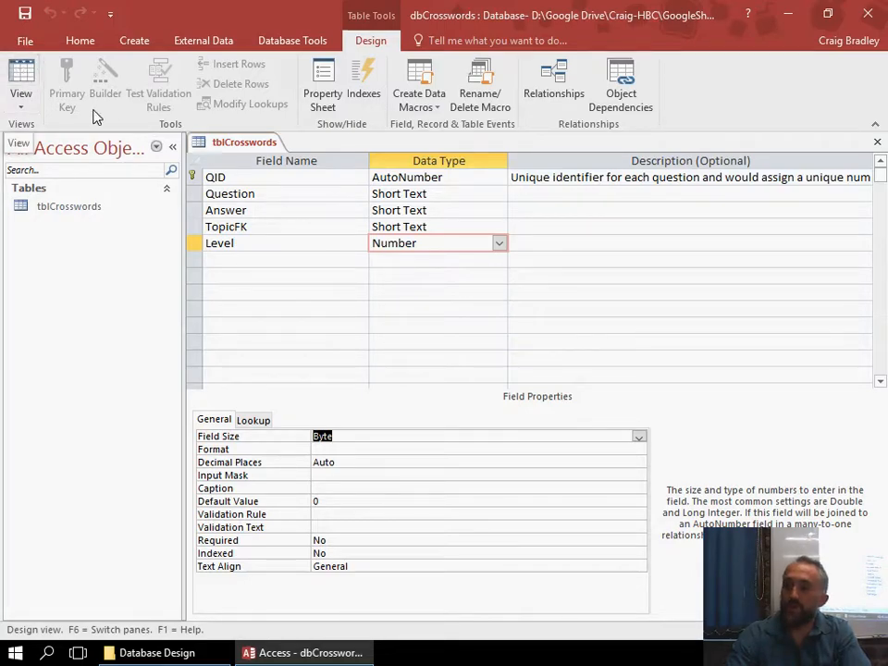
left_click(22, 74)
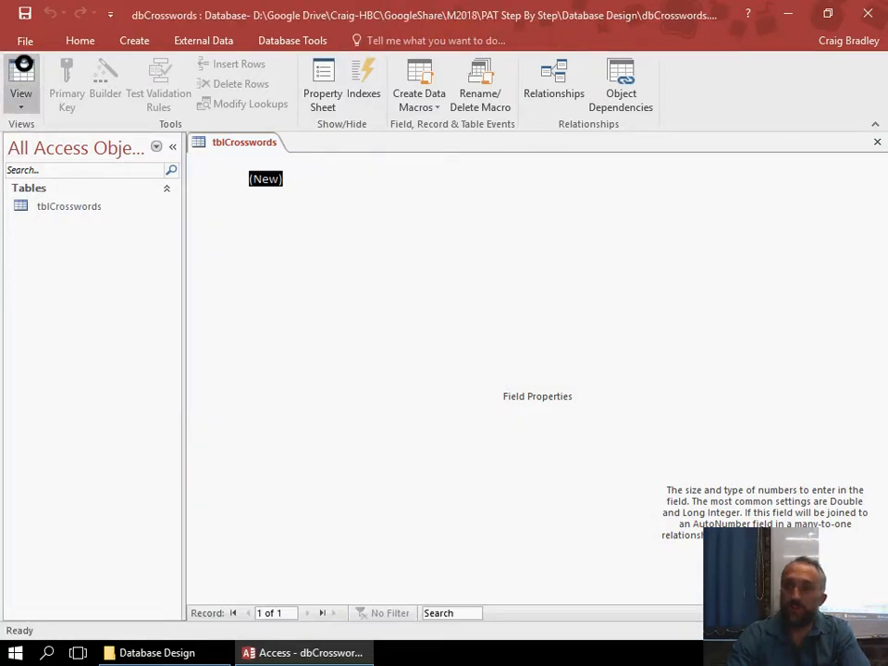
left_click(330, 180)
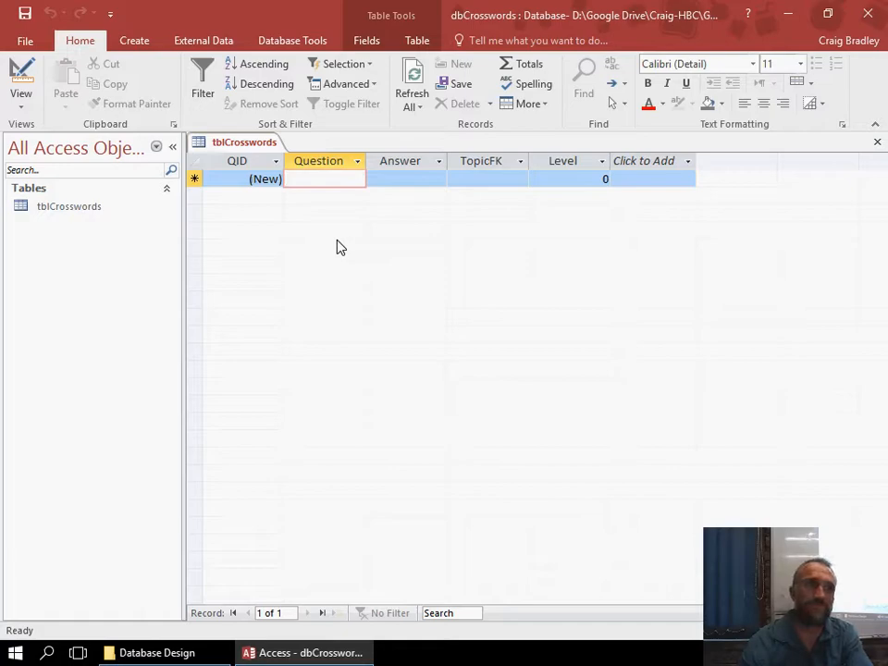
type("Is Matt")
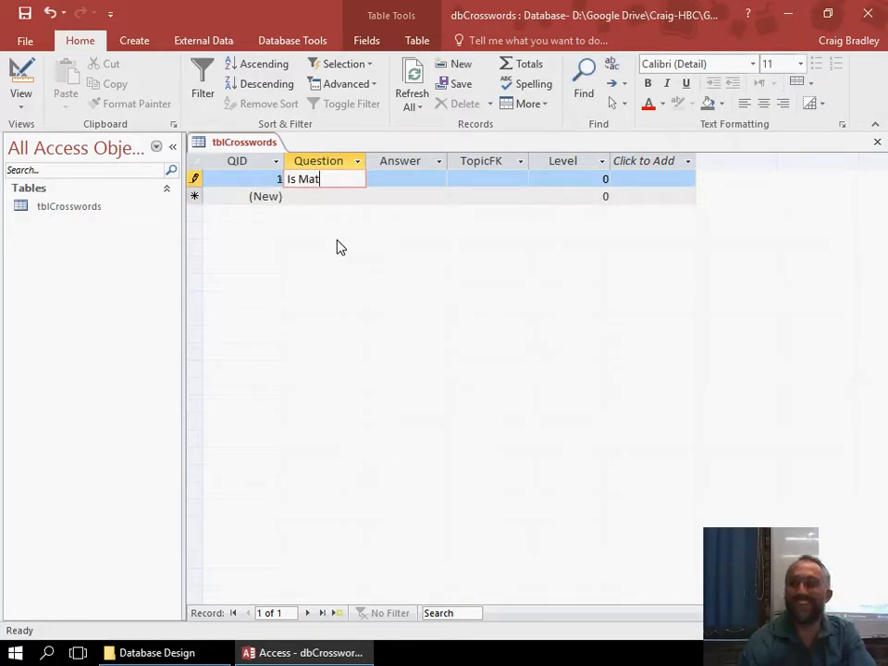
key("BackSpace")
key("BackSpace")
key("BackSpace")
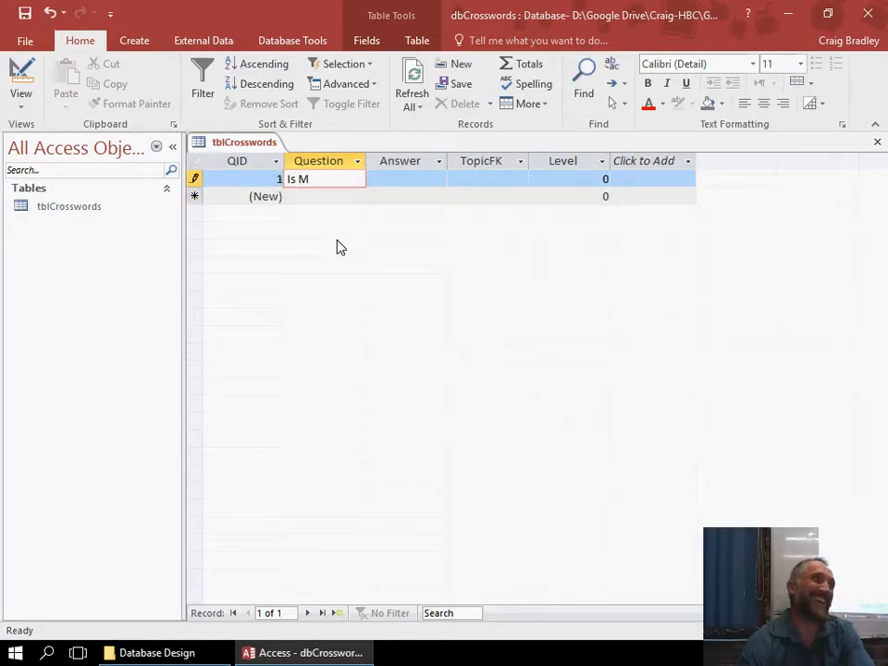
key("BackSpace")
key("BackSpace")
key("BackSpace")
key("BackSpace")
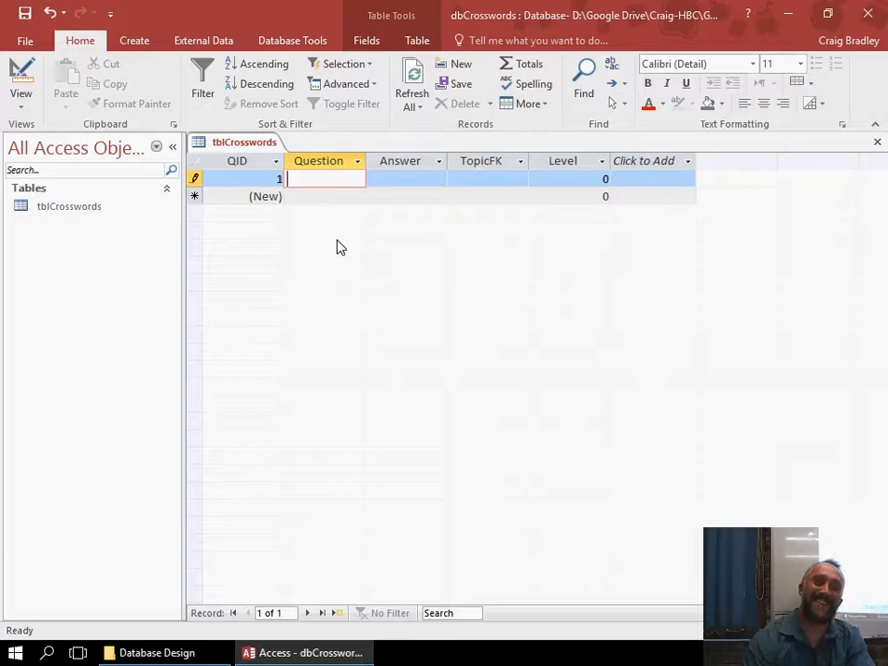
type("Acr")
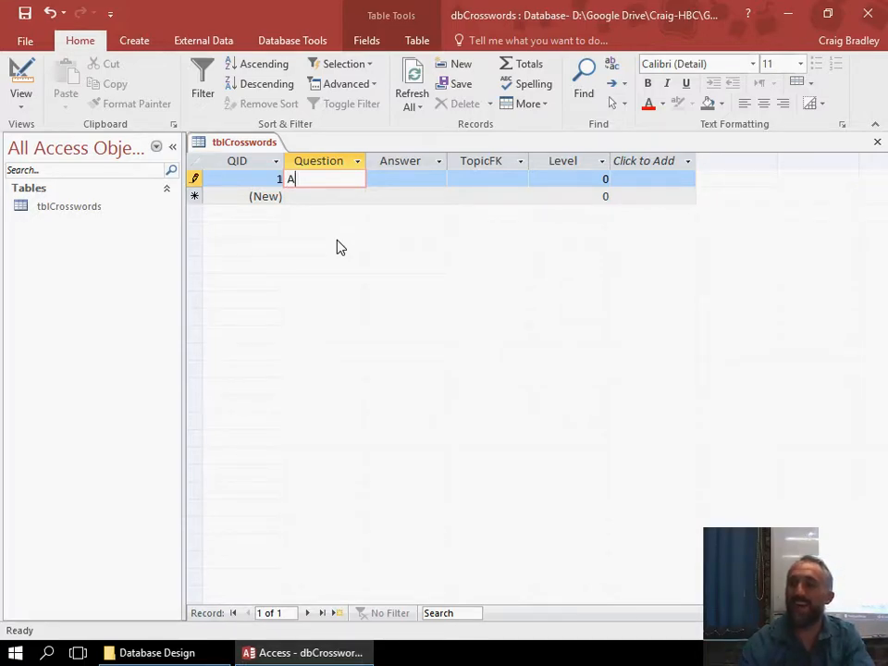
key("BackSpace")
key("BackSpace")
key("BackSpace")
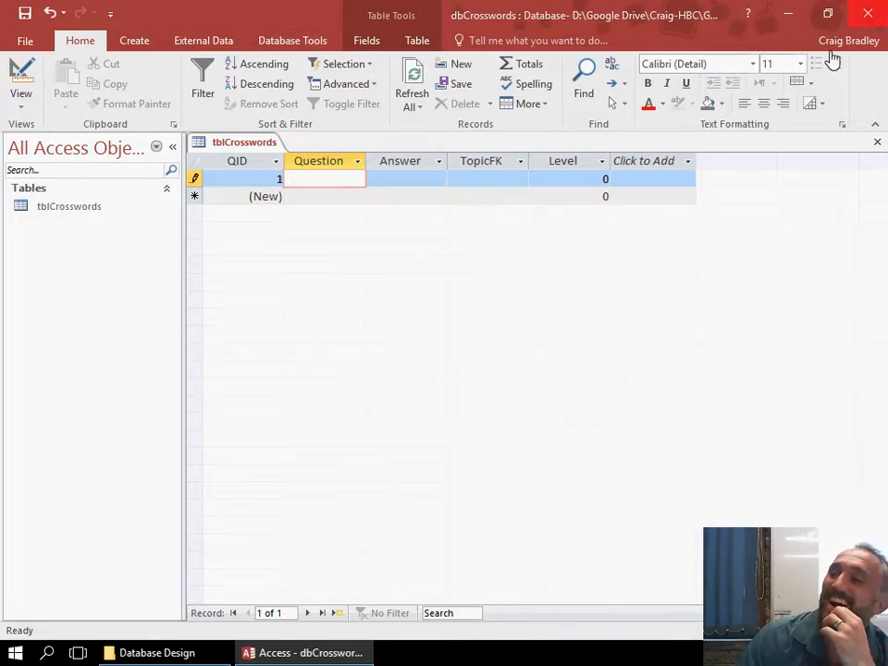
left_click(141, 41)
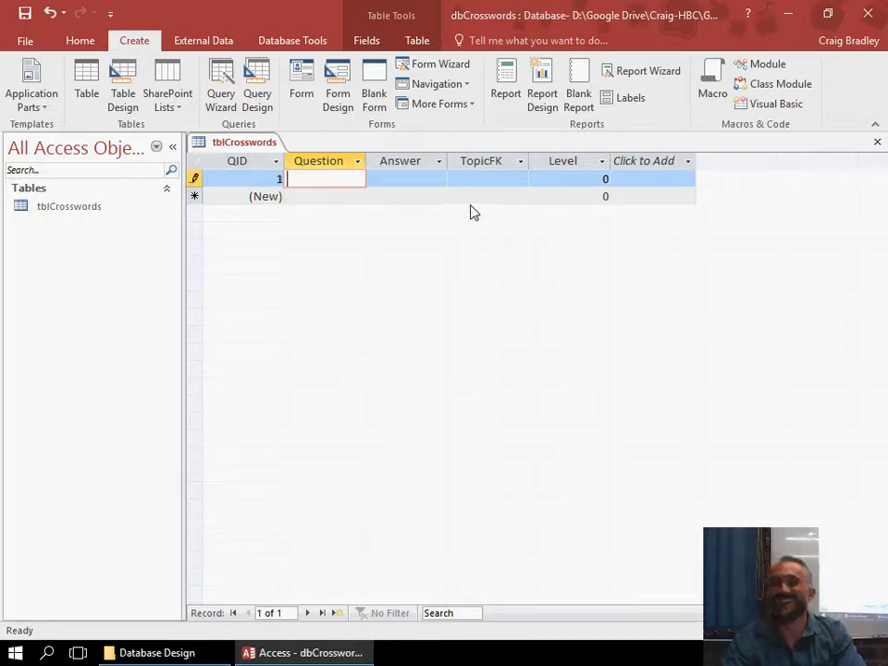
type("Do you")
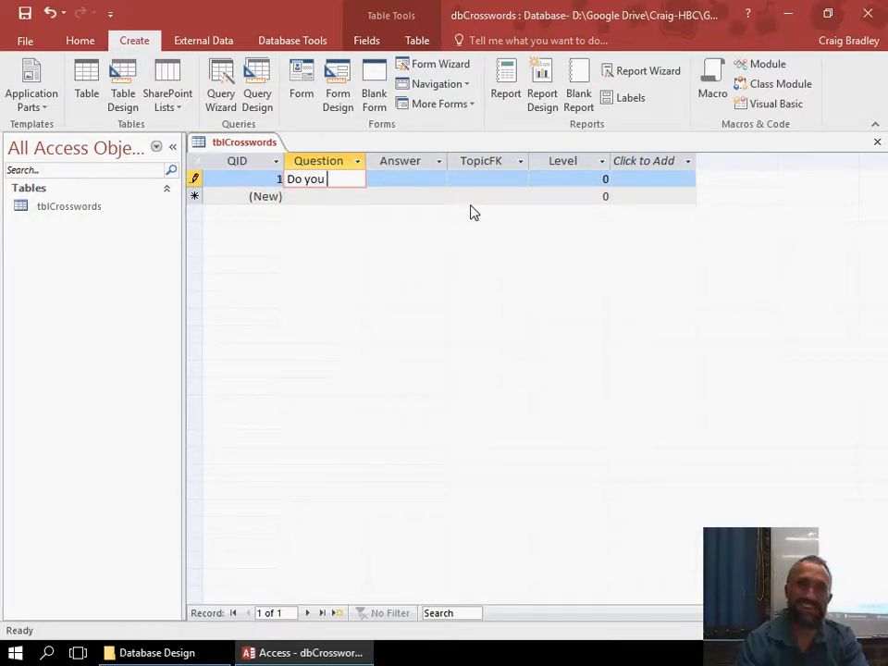
key("BackSpace")
key("BackSpace")
key("BackSpace")
key("BackSpace")
key("BackSpace")
key("BackSpace")
key("BackSpace")
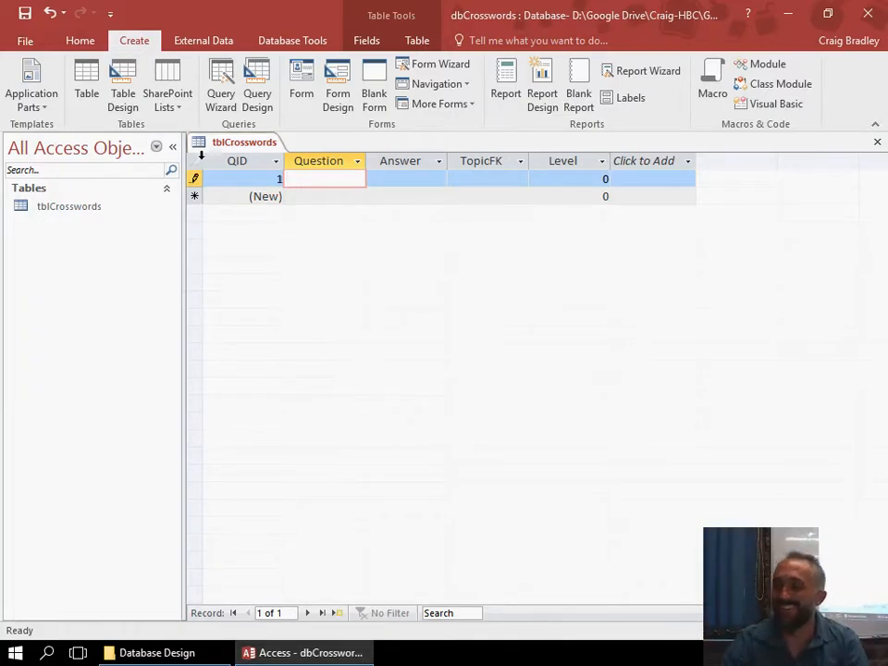
Close tblCrosswords and start a new table in design view with a Short Text primary key field named TopicName.
right_click(249, 142)
left_click(289, 173)
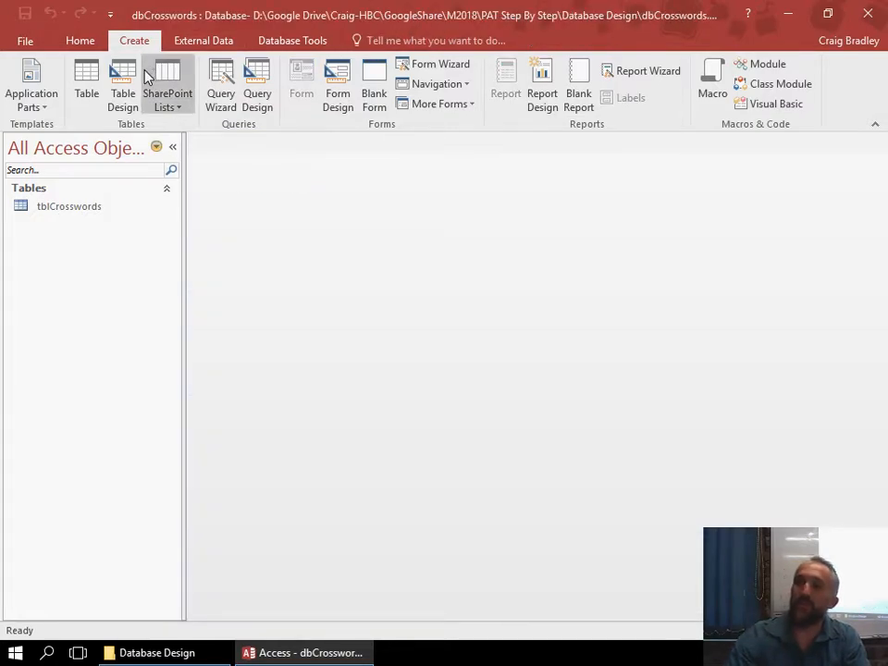
left_click(125, 83)
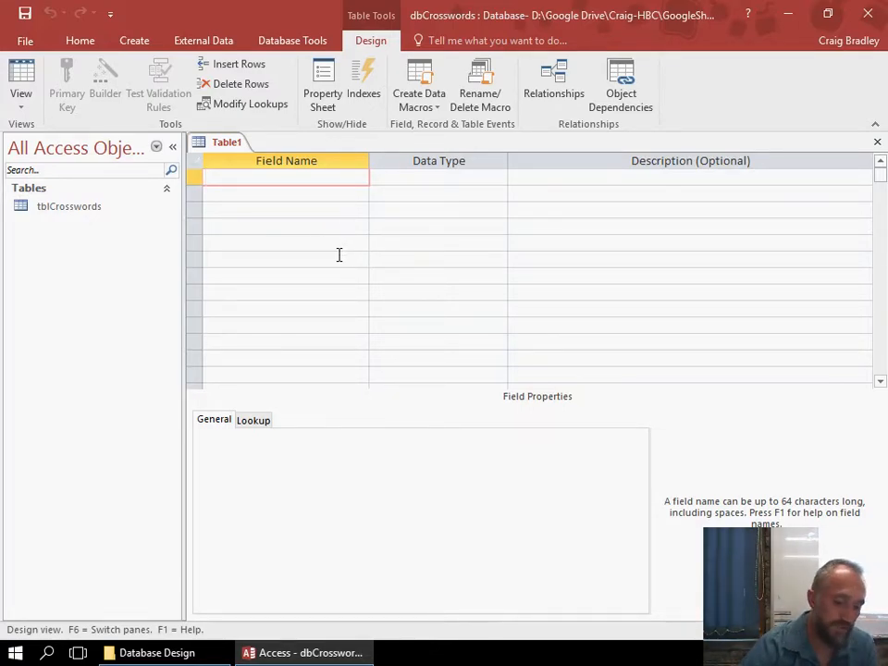
type("opic")
key("Tab")
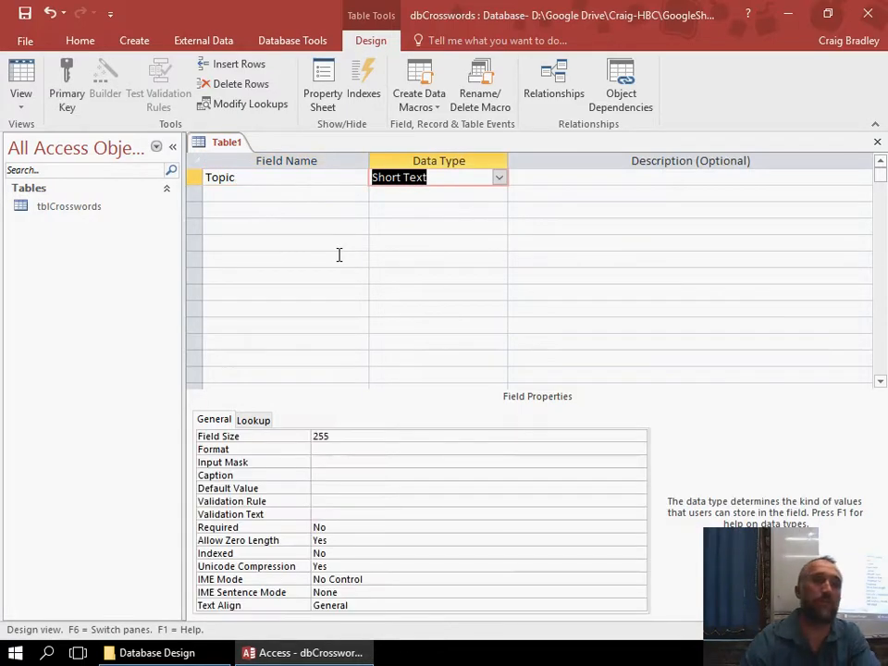
left_click(66, 74)
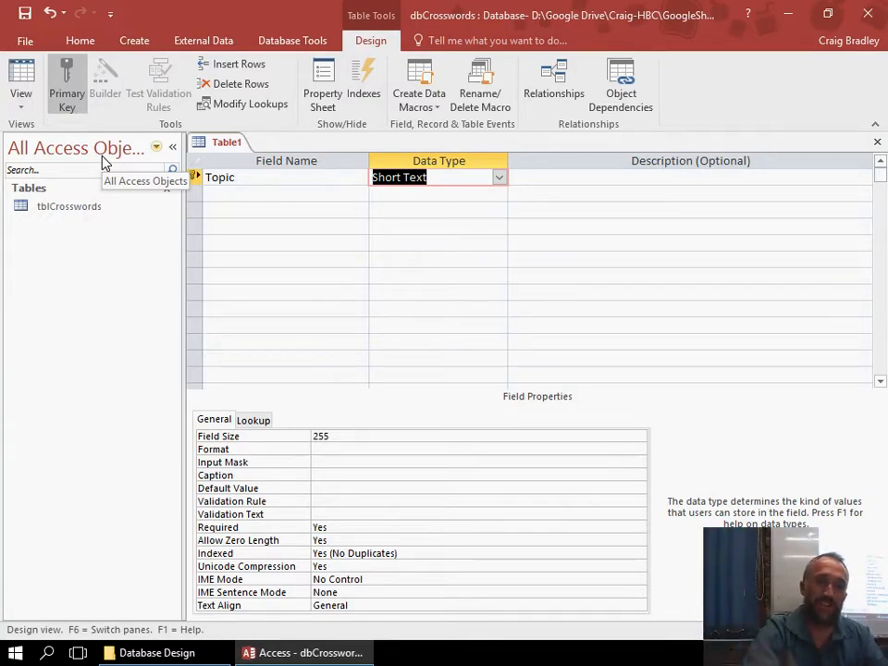
left_click(254, 176)
type("Name")
key("Return")
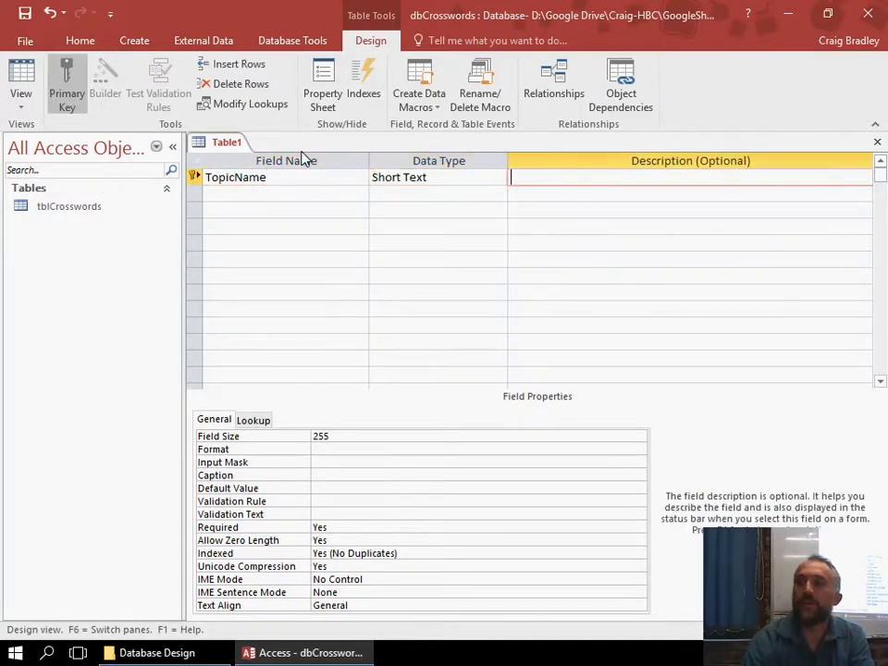
Add a Short Text field named Category below the TopicName field.
key("Return")
key("Return")
type("Category")
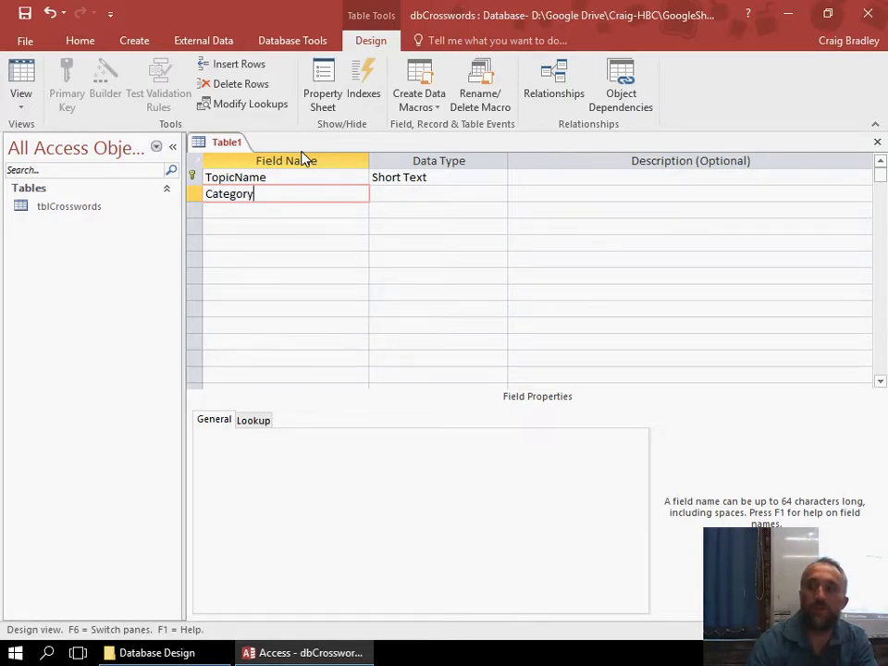
key("Return")
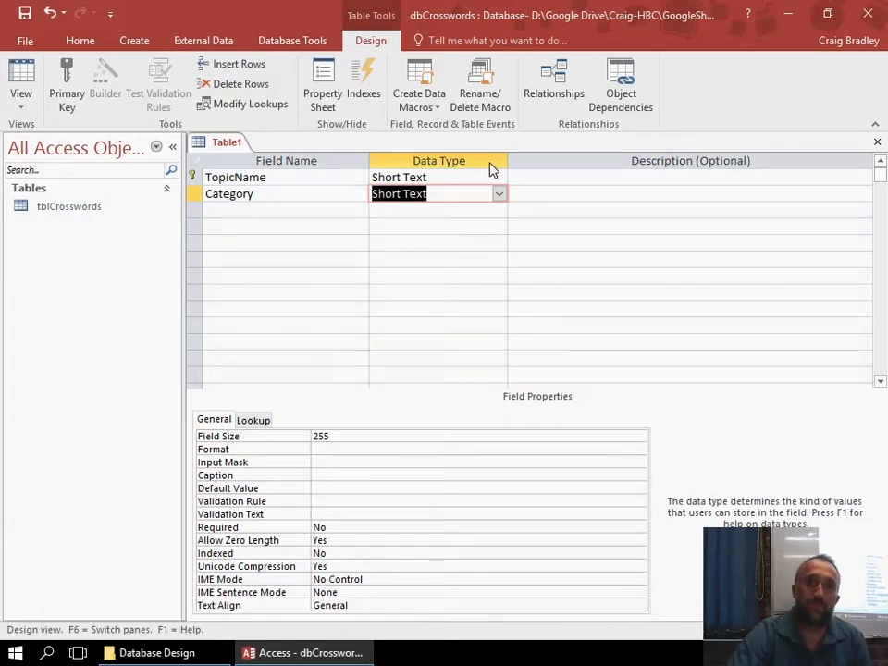
Save the new table as tblTopic and close it.
left_click(287, 220)
key("ctrl+s")
type("tblTopic")
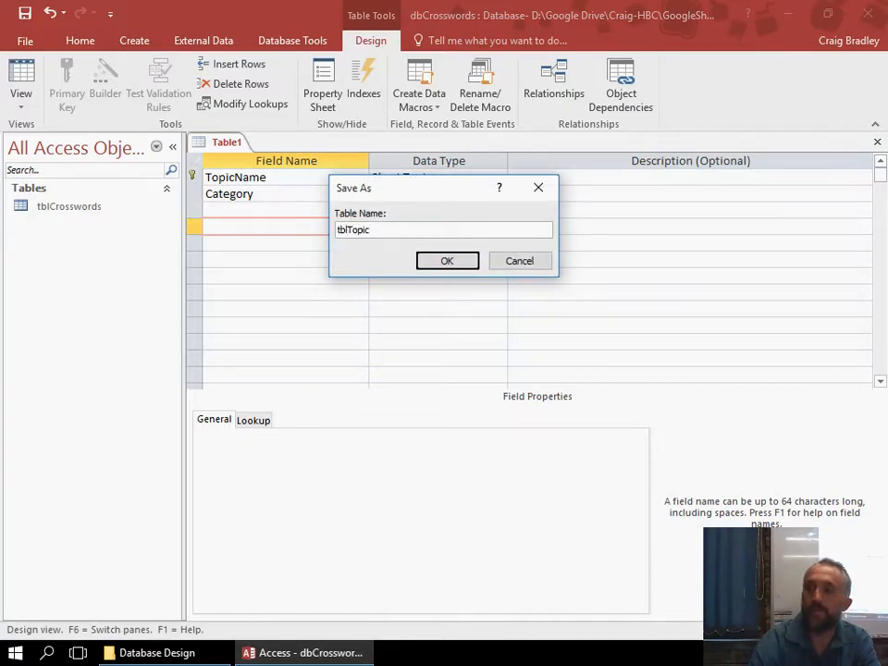
key("Return")
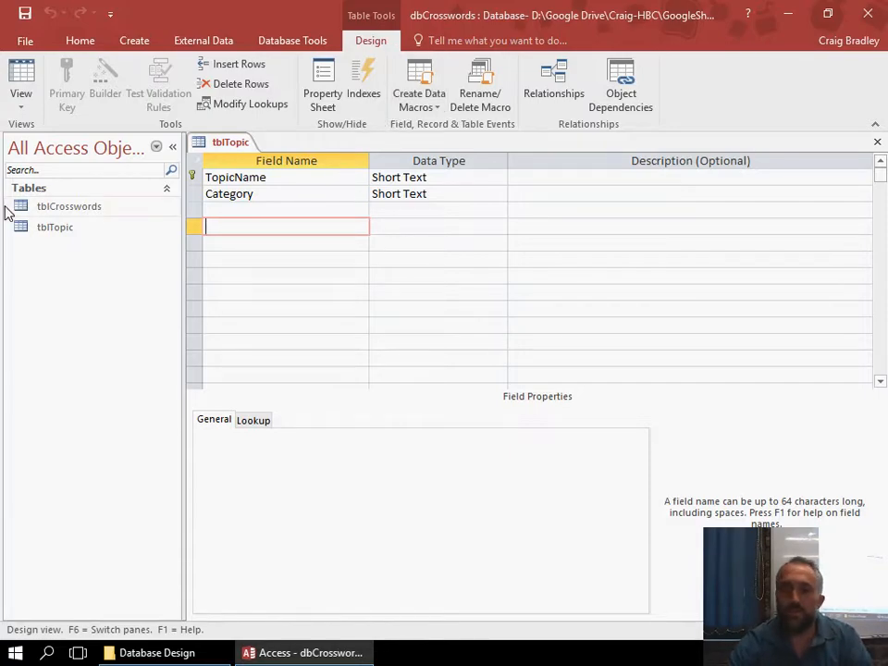
right_click(224, 147)
left_click(250, 174)
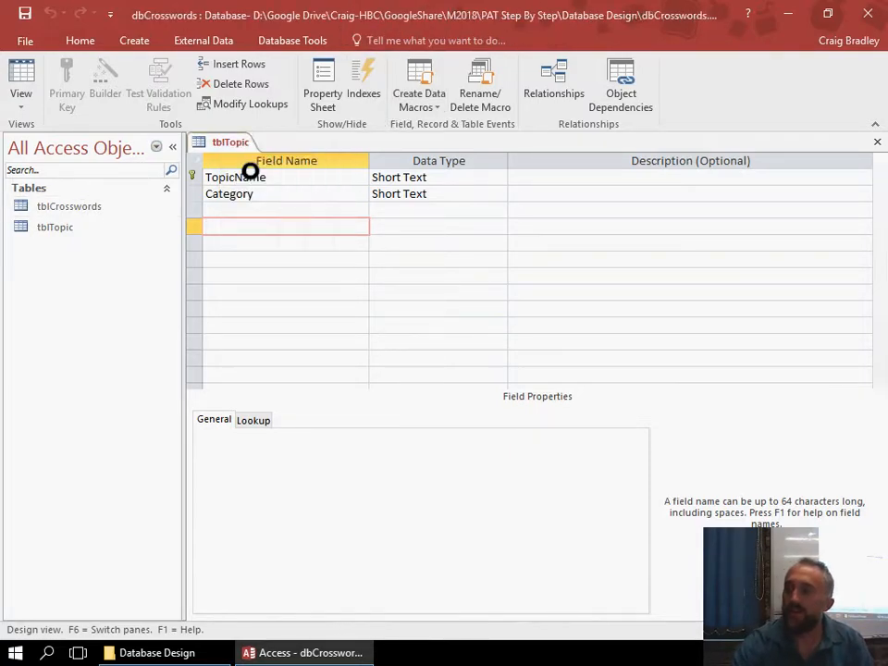
Start a new table in design view with a Short Text field named SavedName as its primary key.
left_click(132, 41)
left_click(129, 79)
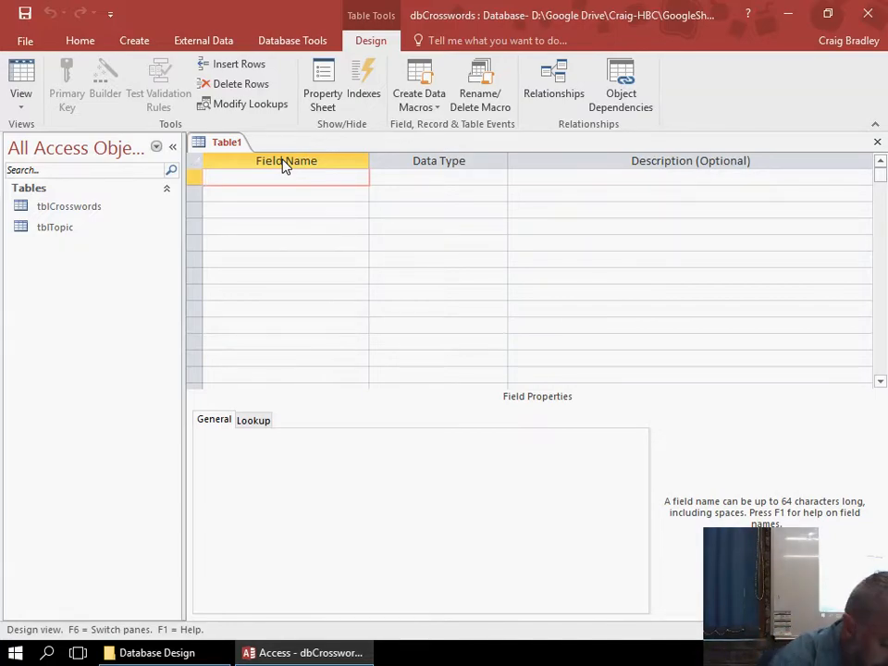
type("SavedName")
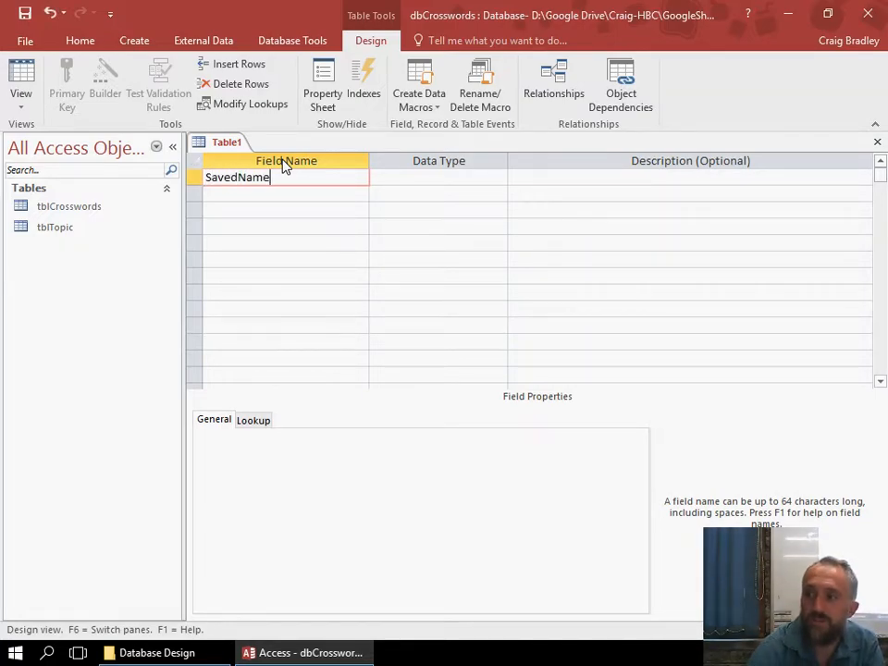
key("Tab")
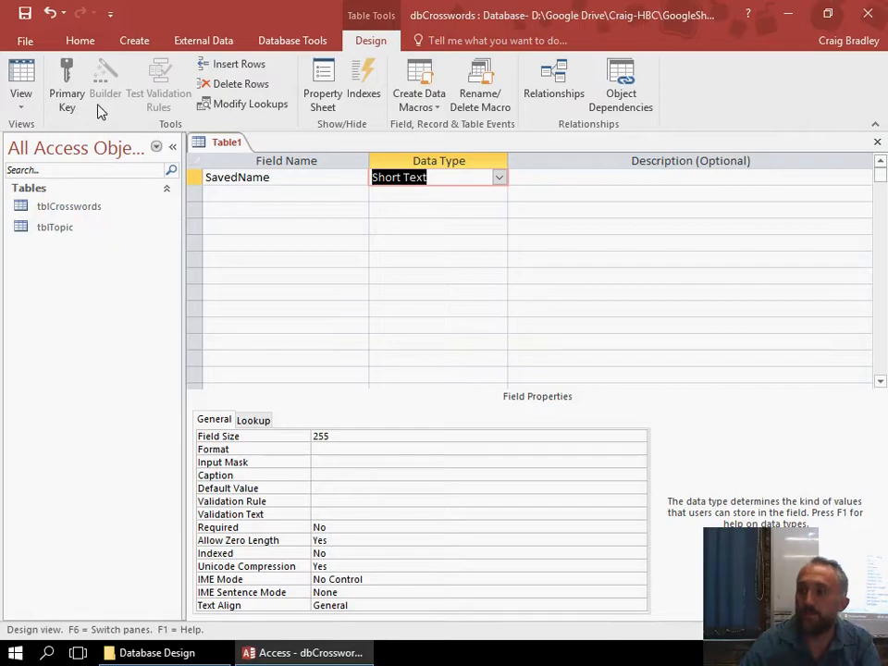
left_click(66, 93)
Add a Short Text foreign key field named TopicFK below the SavedName field.
left_click(242, 194)
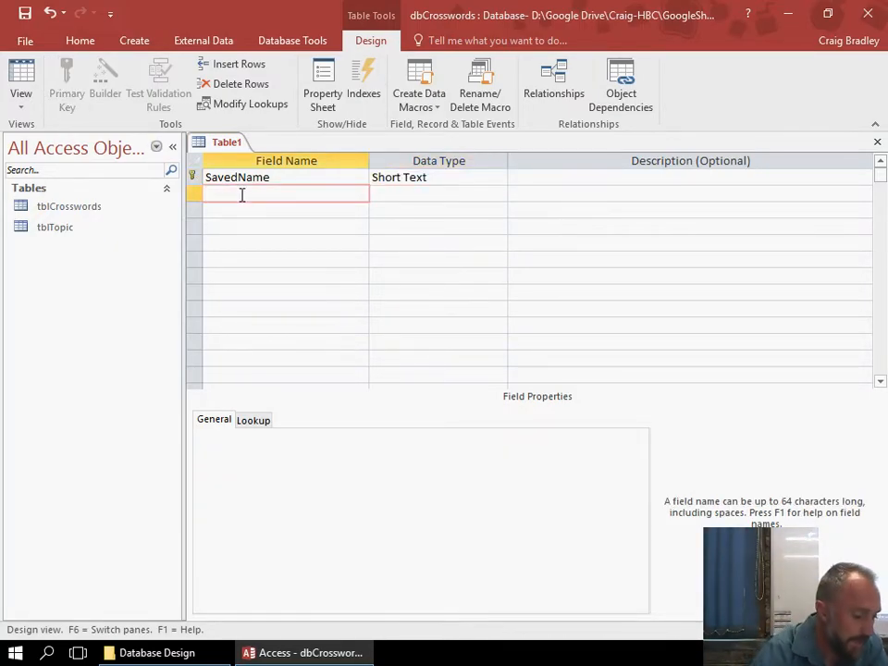
type("Topi")
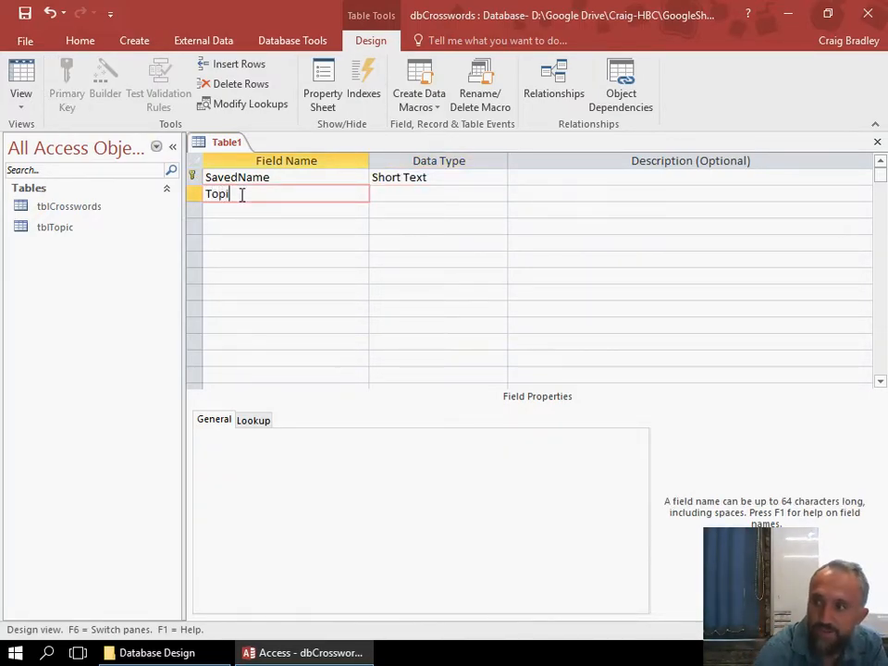
type("cFK")
key("Tab")
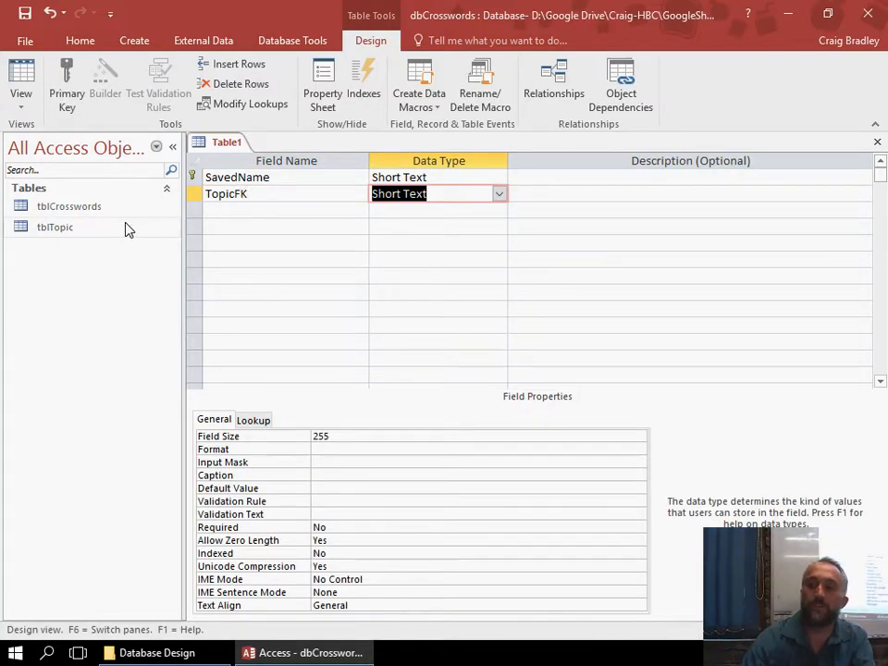
Check the data type of the TopicName key field in tblTopic's design view and close that table.
left_click(95, 226)
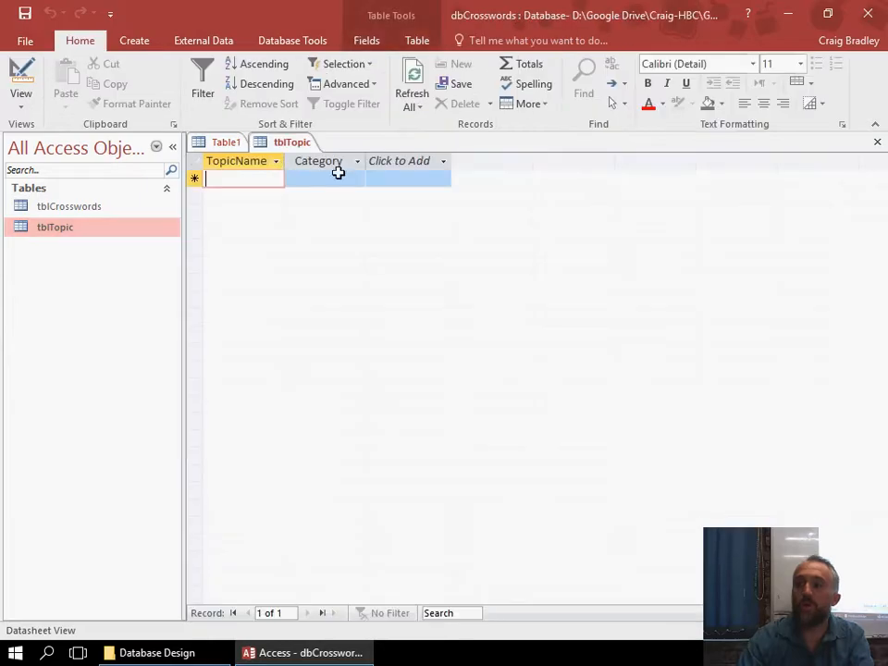
left_click(22, 97)
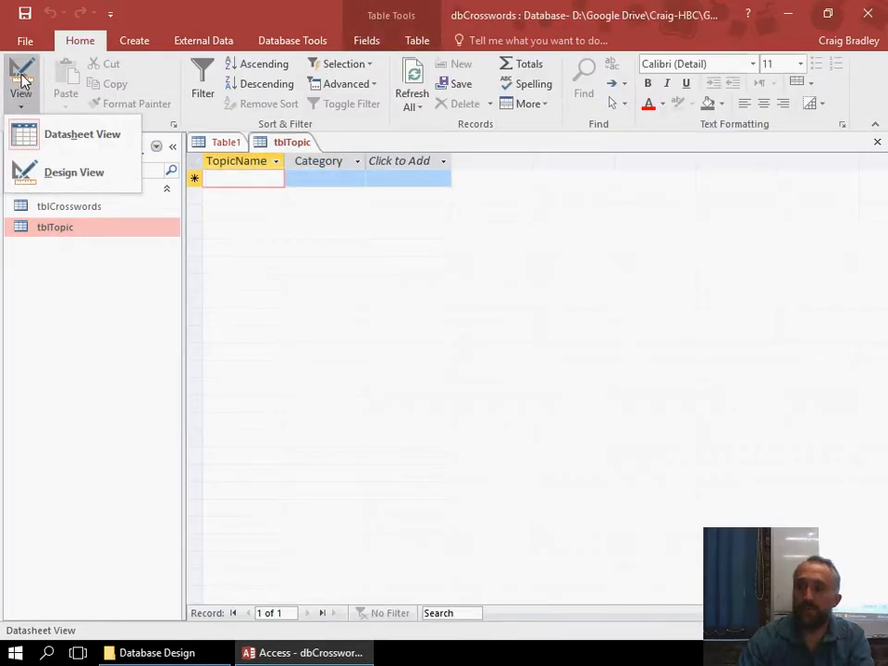
left_click(72, 172)
left_click(417, 177)
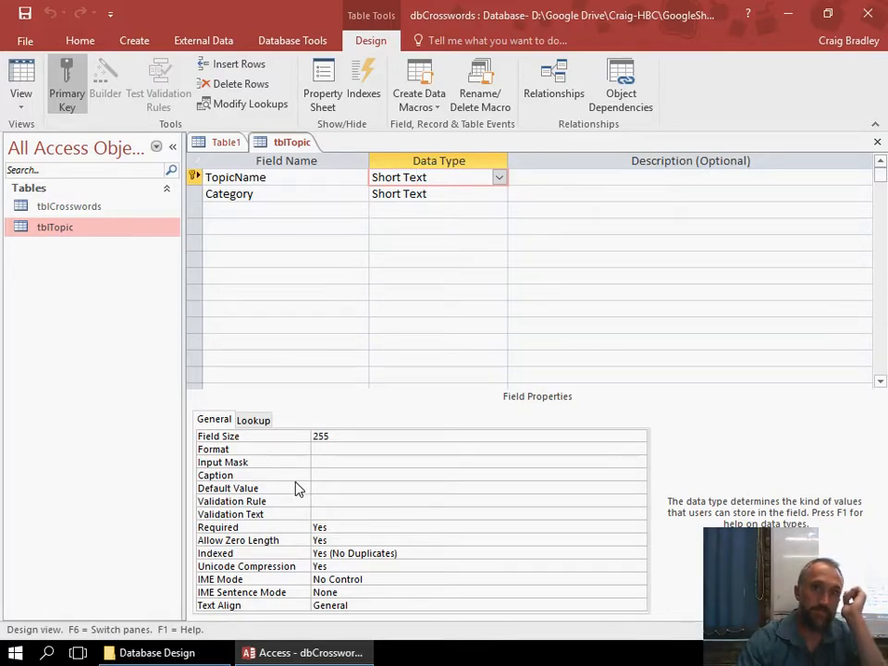
right_click(273, 141)
left_click(302, 168)
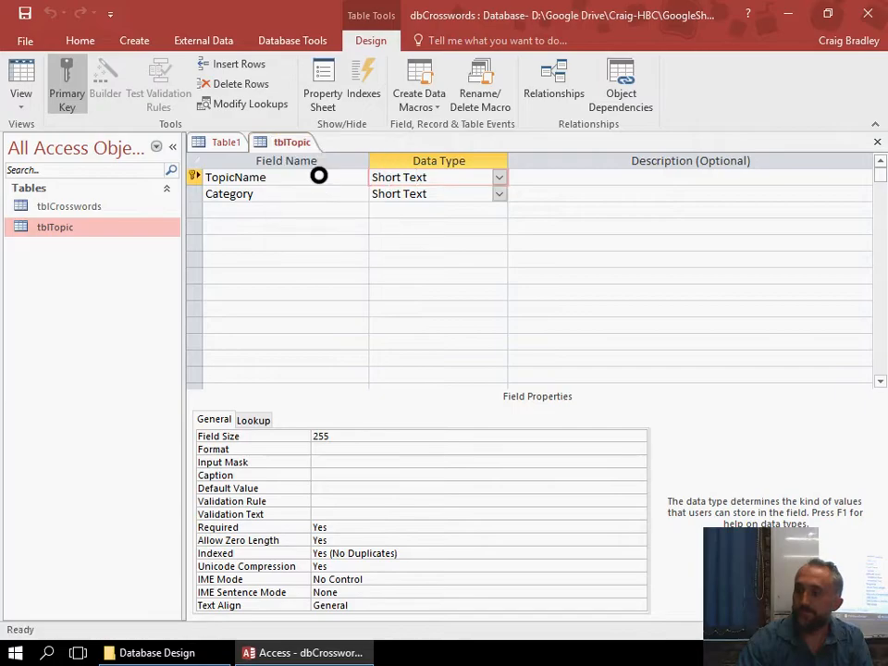
Add a Number field named Level below TopicFK and set its field size to Byte.
left_click(313, 209)
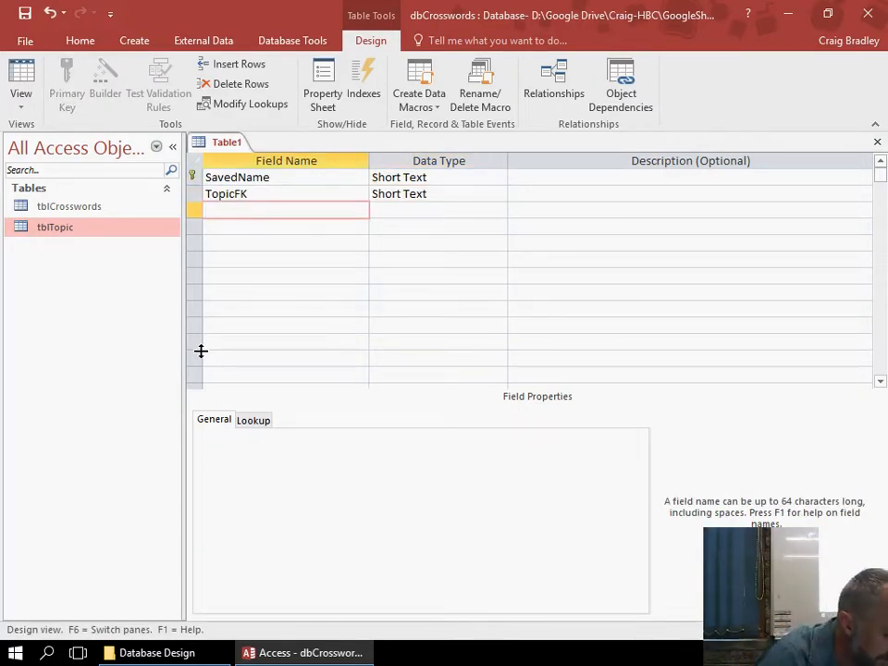
type("Level")
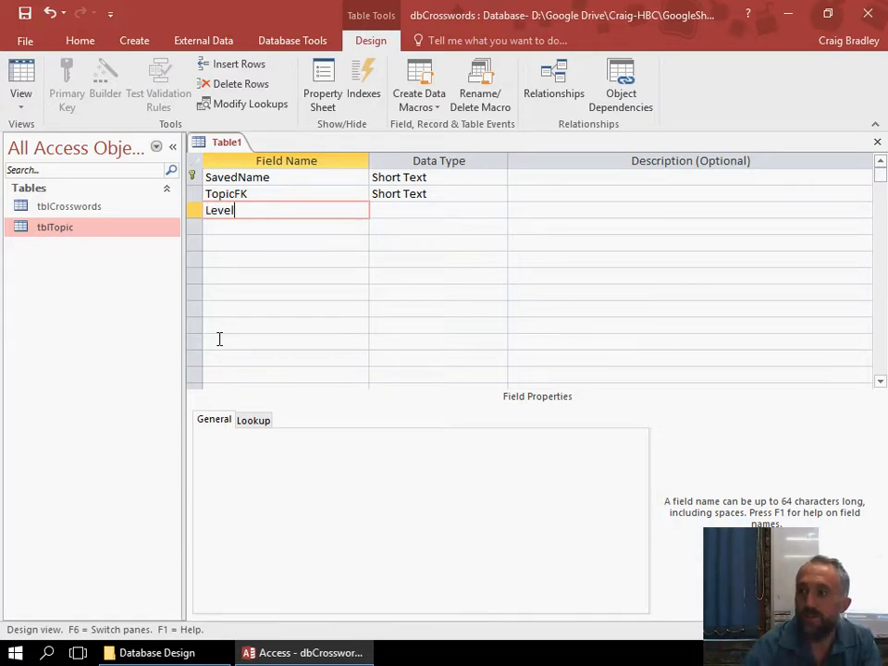
key("Tab")
left_click(498, 211)
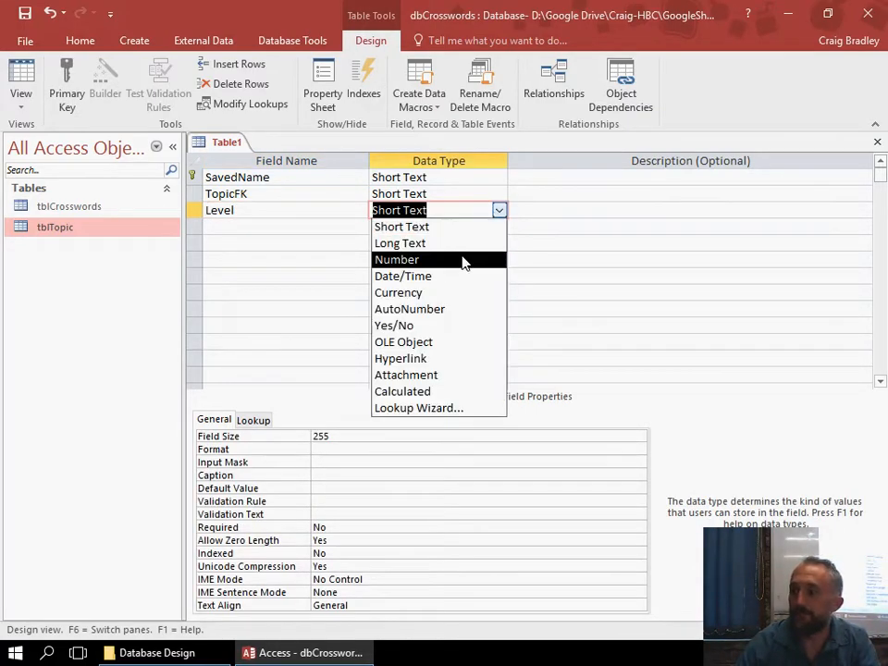
left_click(463, 258)
left_click(416, 436)
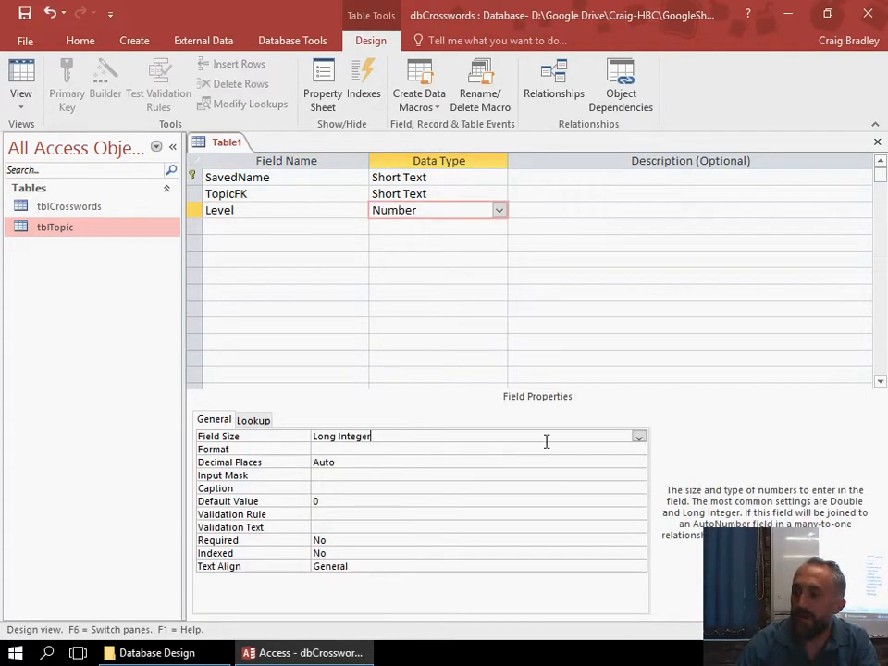
left_click(638, 435)
left_click(432, 450)
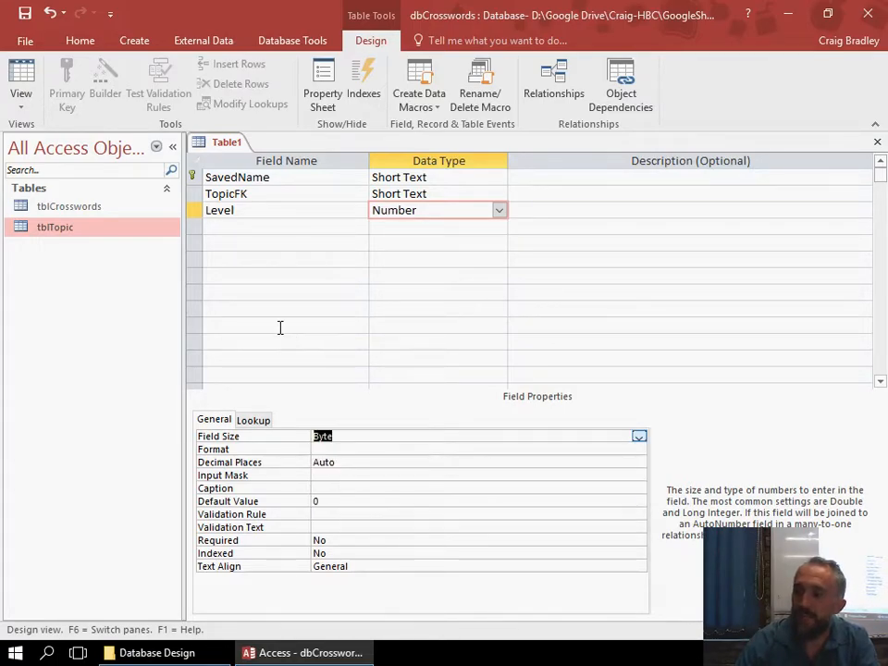
Add a Number field named SizeX below the Level field.
left_click(304, 233)
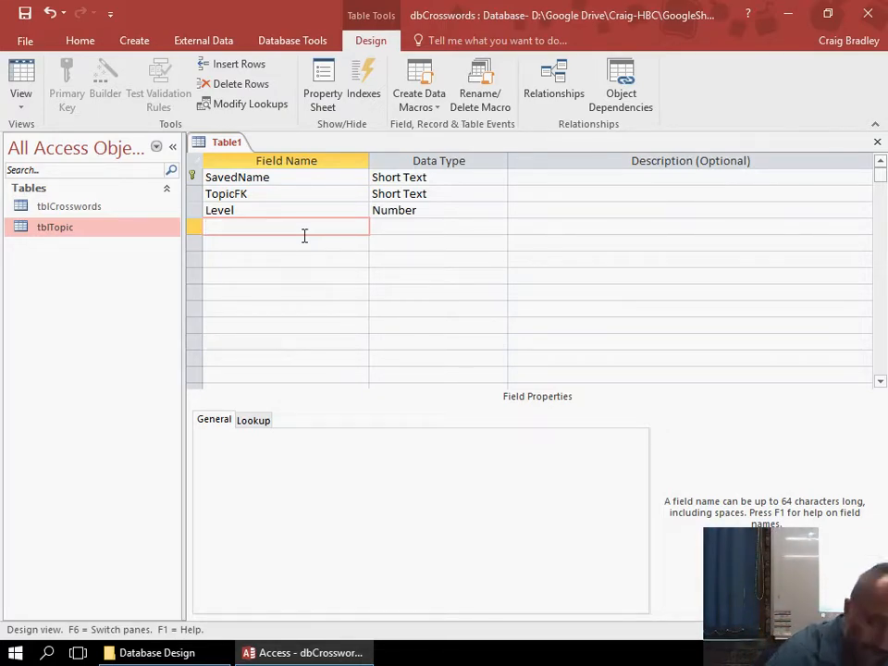
type("SizeX")
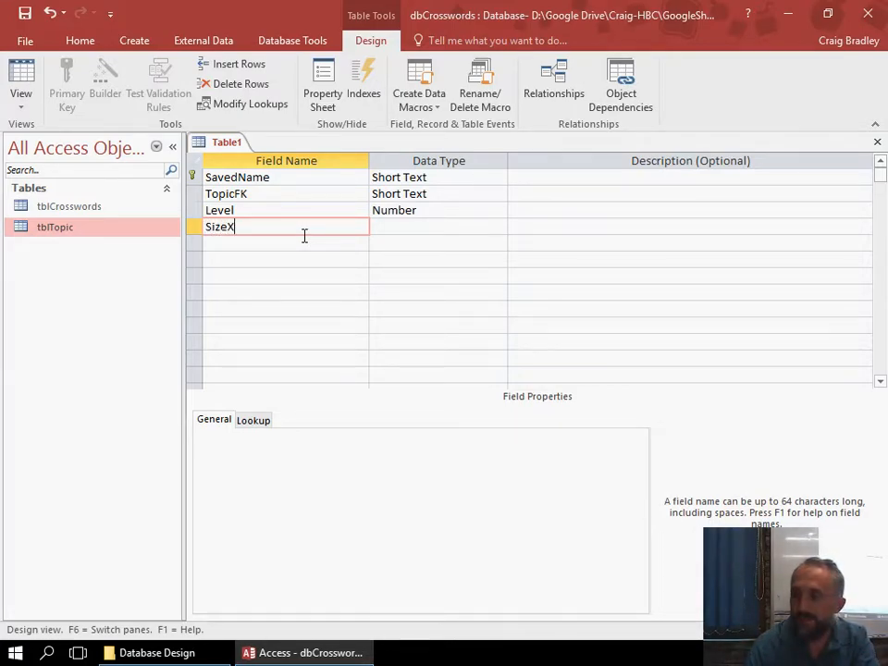
key("Tab")
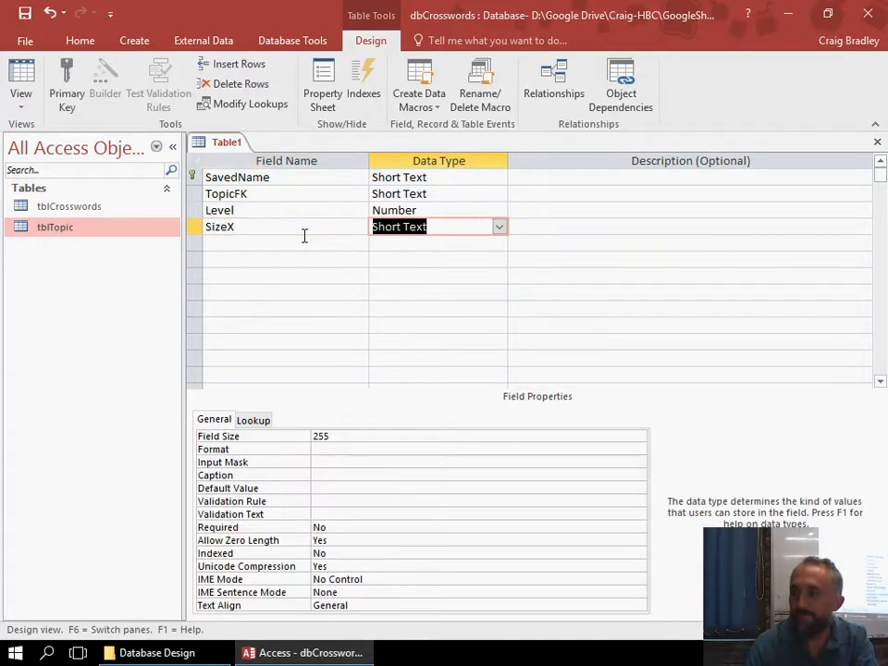
left_click(500, 227)
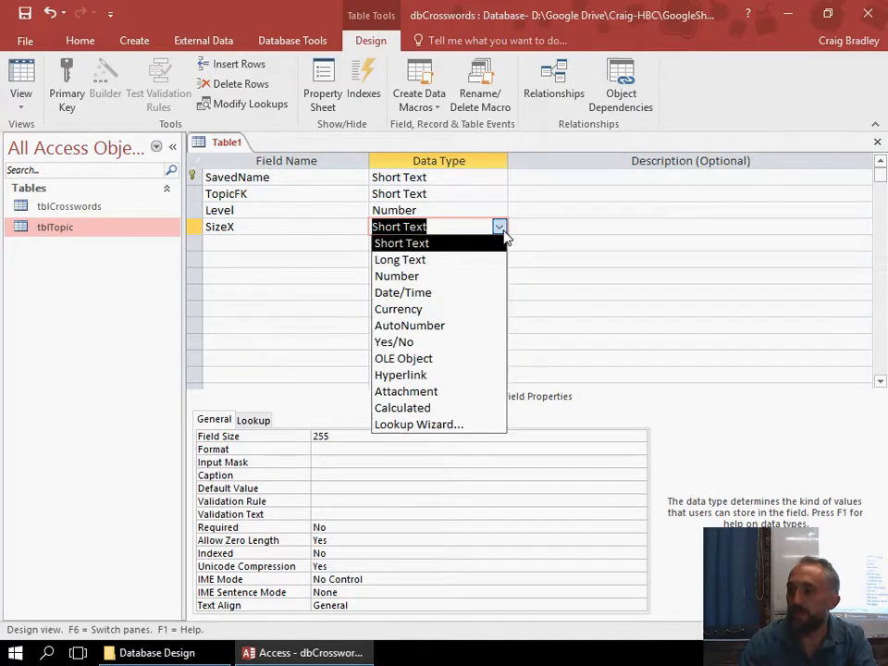
left_click(439, 277)
Add a Number field named SizeY below the SizeX field.
left_click(323, 243)
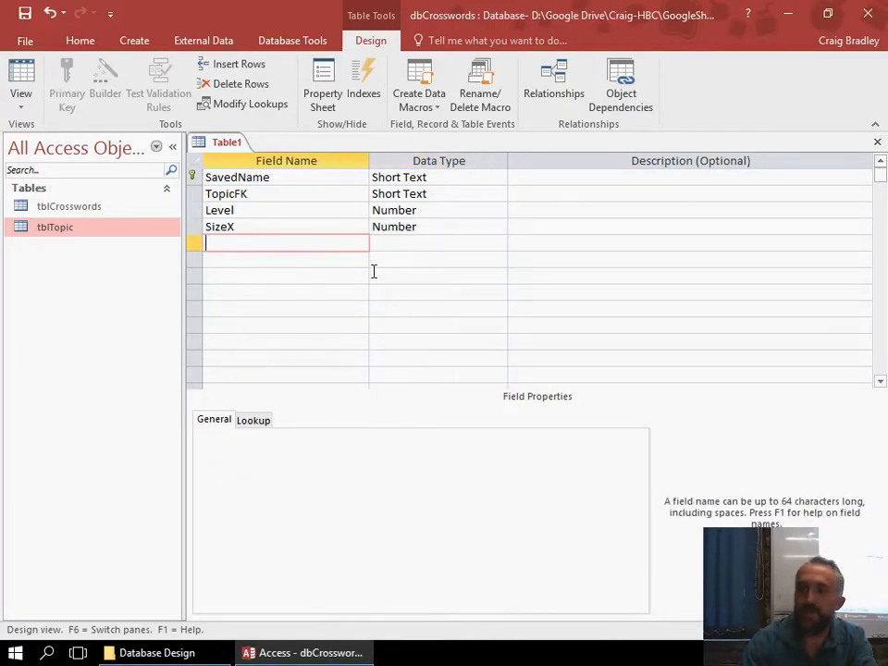
type("SizeY")
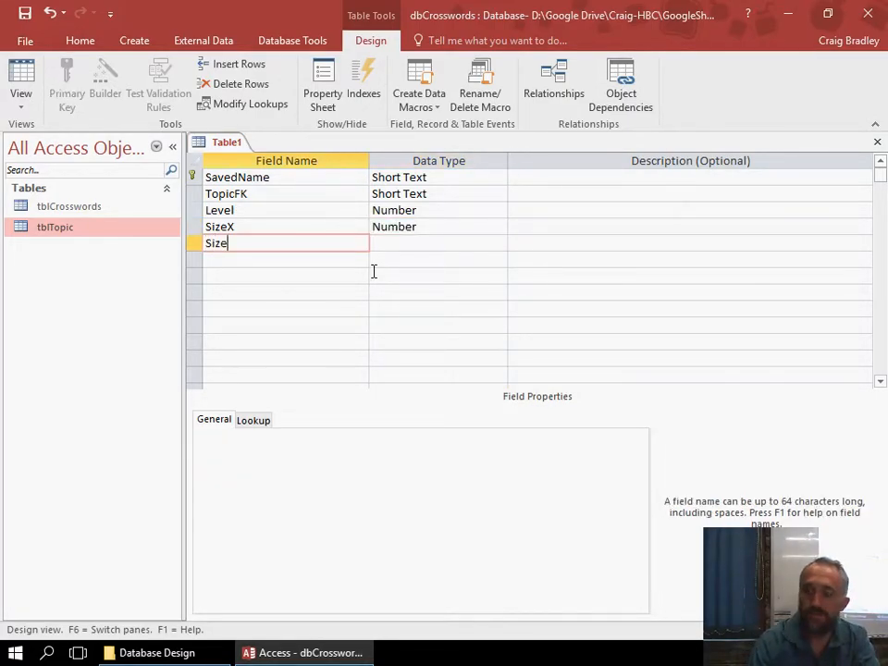
key("Tab")
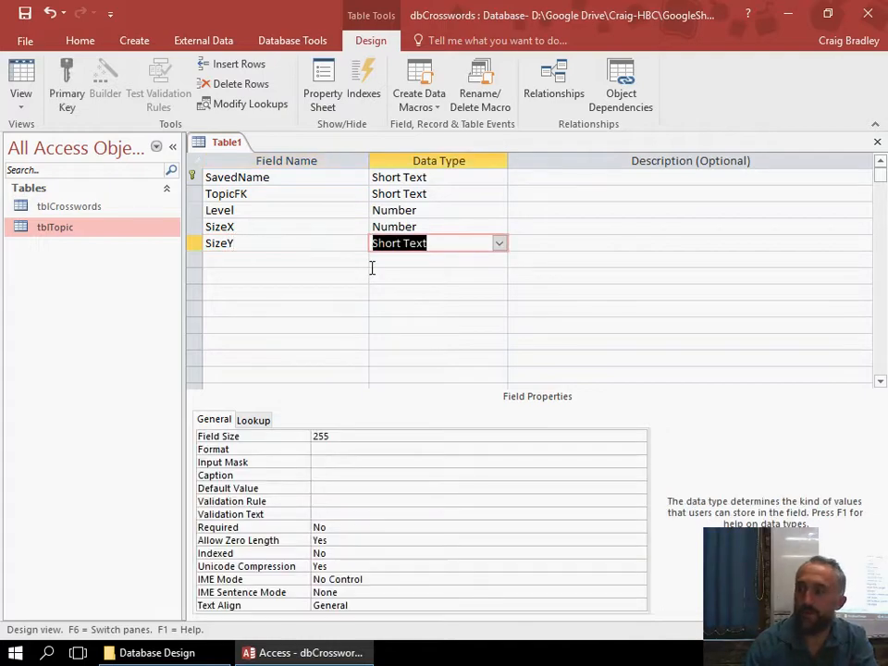
left_click(499, 243)
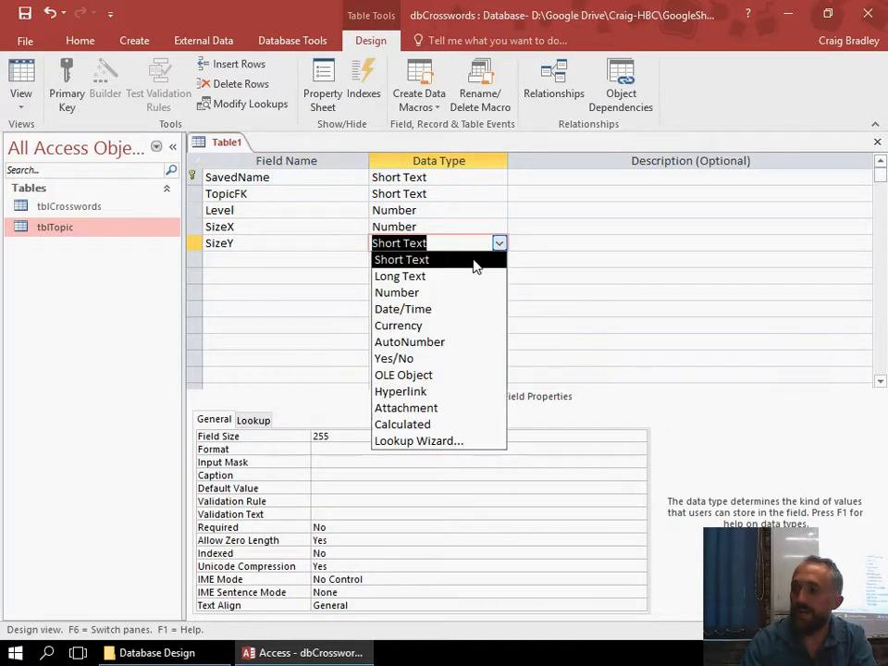
left_click(422, 293)
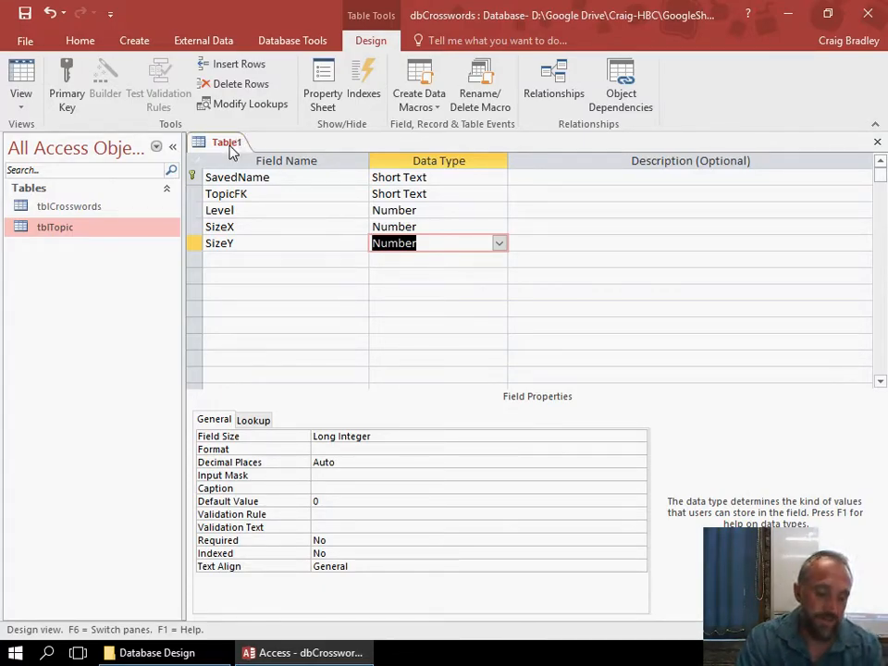
Save the new table as tblSaves and close it.
key("ctrl+s")
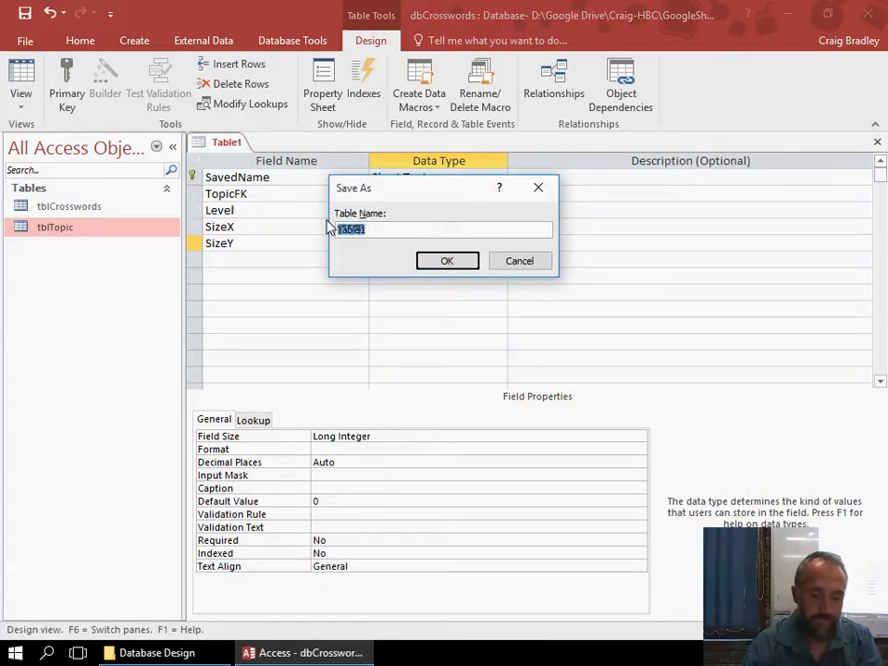
type("tblSaved")
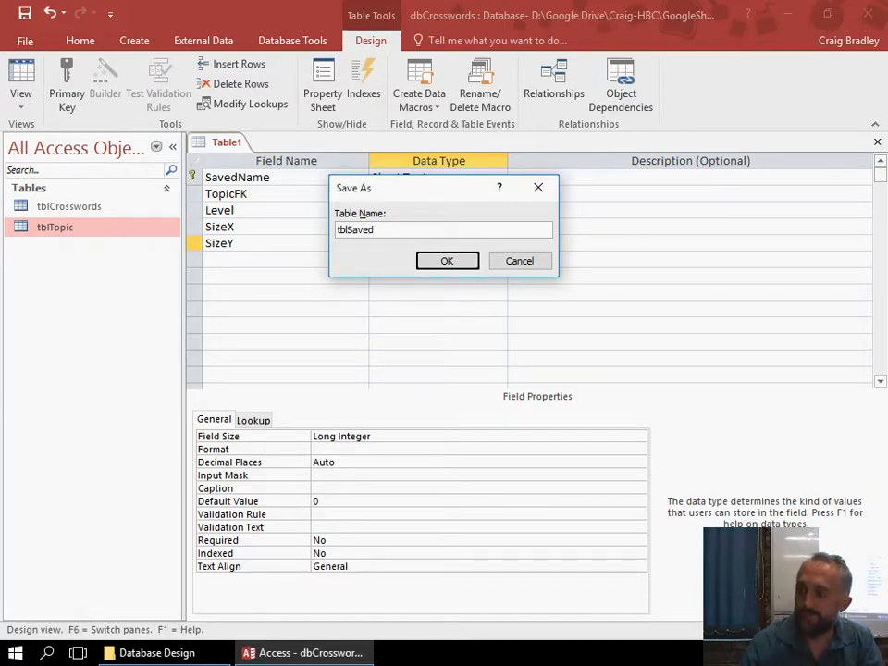
type("Cr")
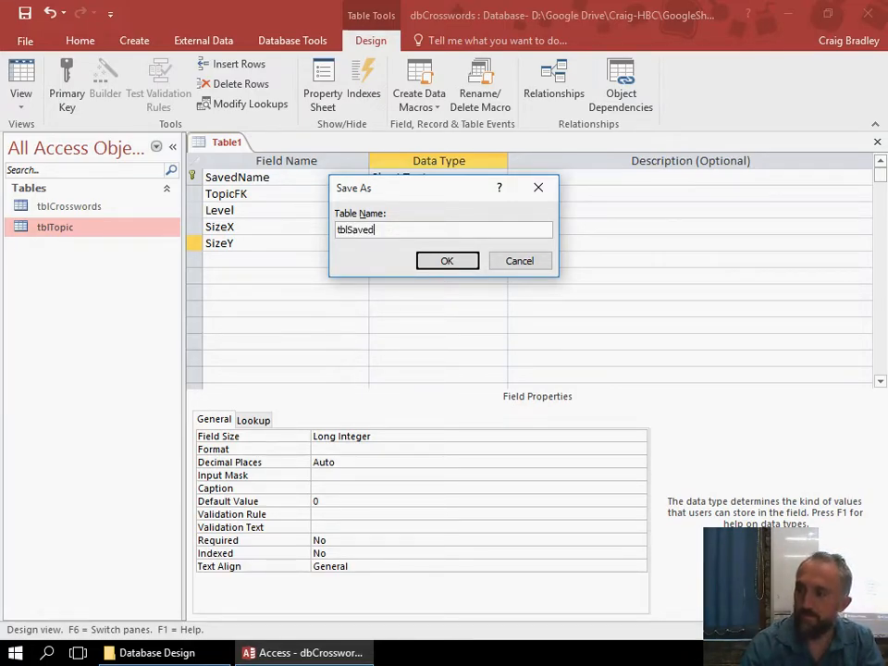
key("Return")
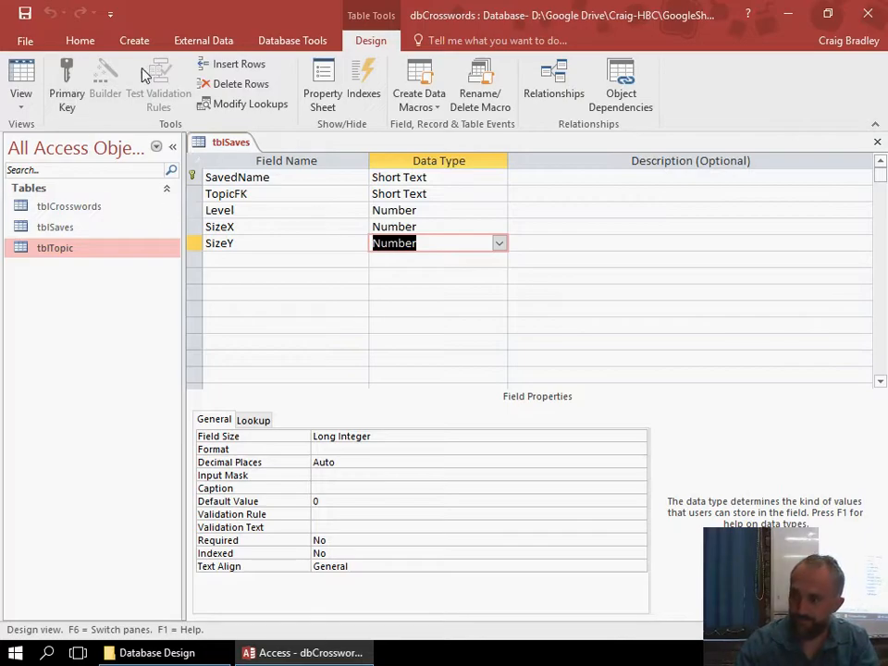
right_click(226, 148)
left_click(244, 183)
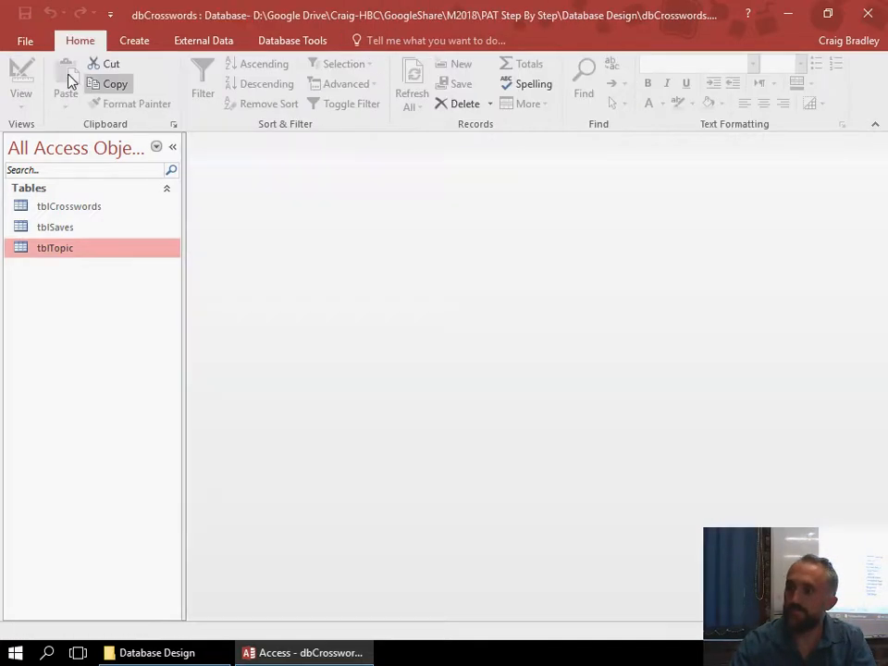
Start another table in design view with an AutoNumber field named cellID as its primary key.
left_click(138, 41)
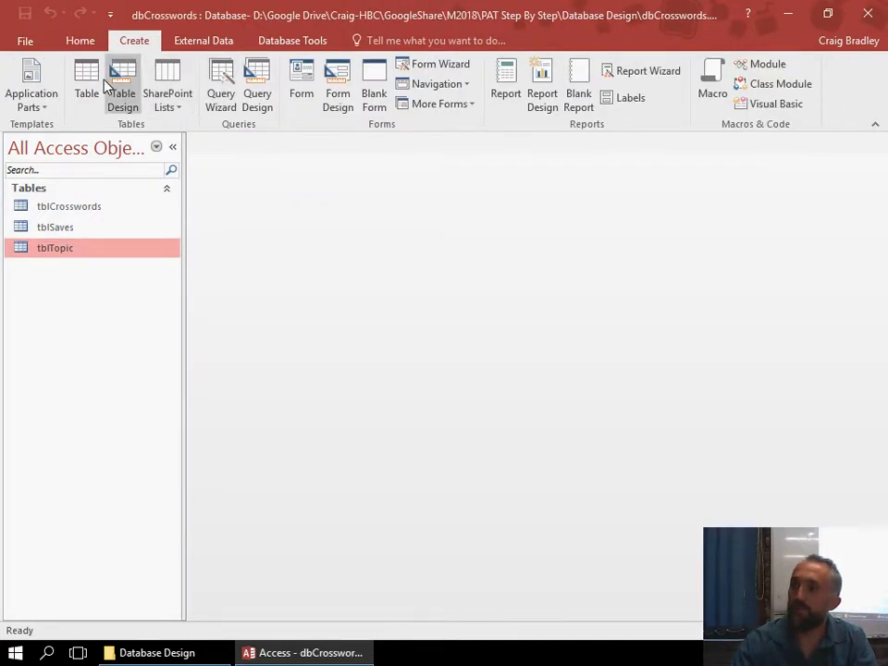
left_click(123, 93)
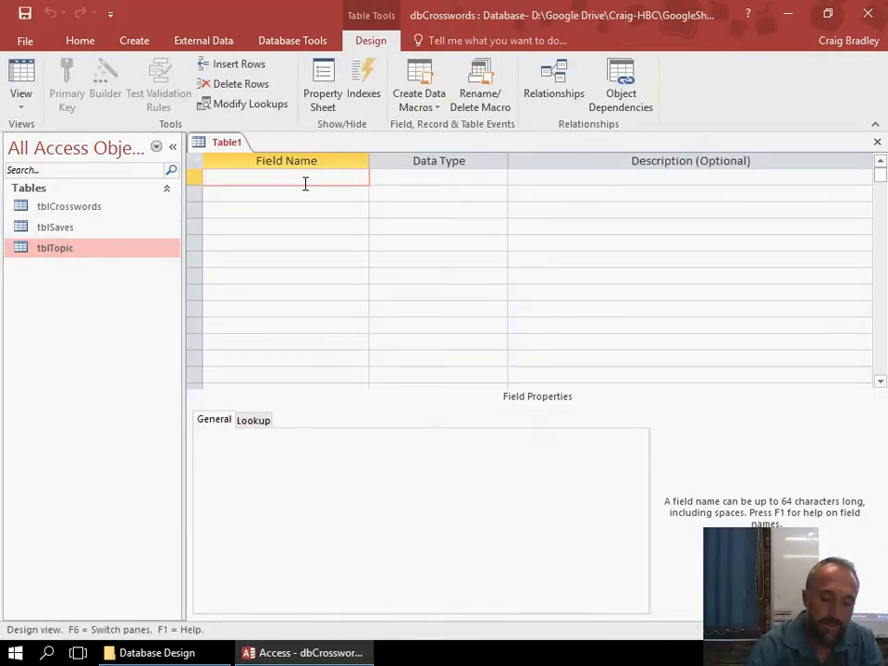
type("cell")
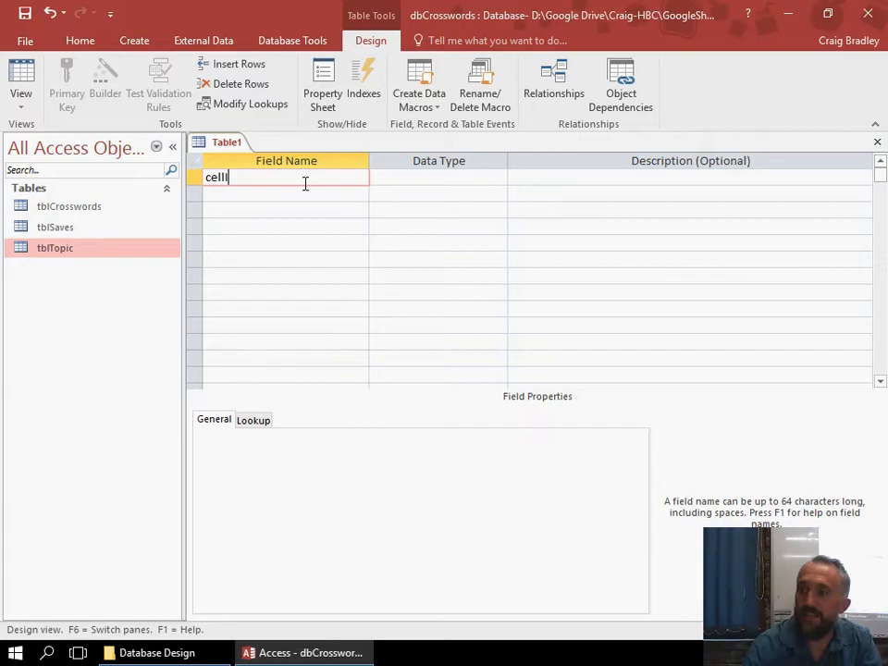
type("ID")
key("Tab")
left_click(500, 177)
left_click(499, 181)
left_click(499, 180)
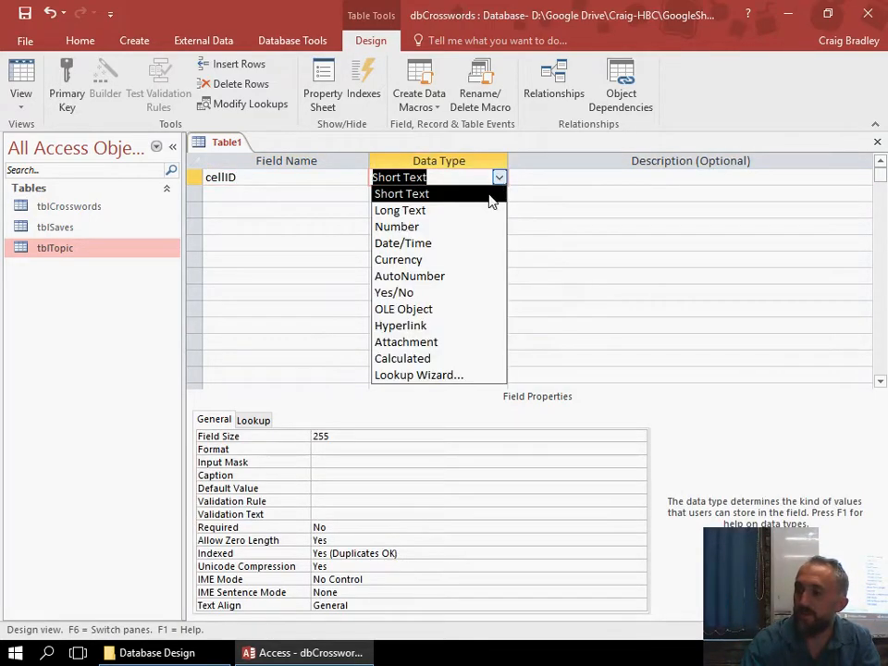
left_click(454, 275)
left_click(73, 91)
Add a Short Text foreign key field named SaveFK below the cellID field.
left_click(283, 194)
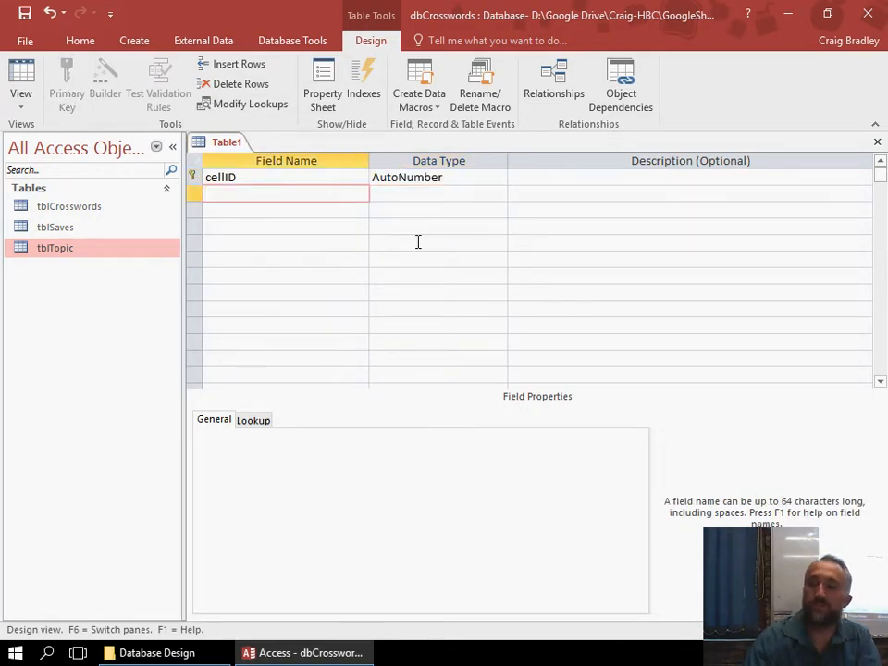
type("SaveFK")
key("Tab")
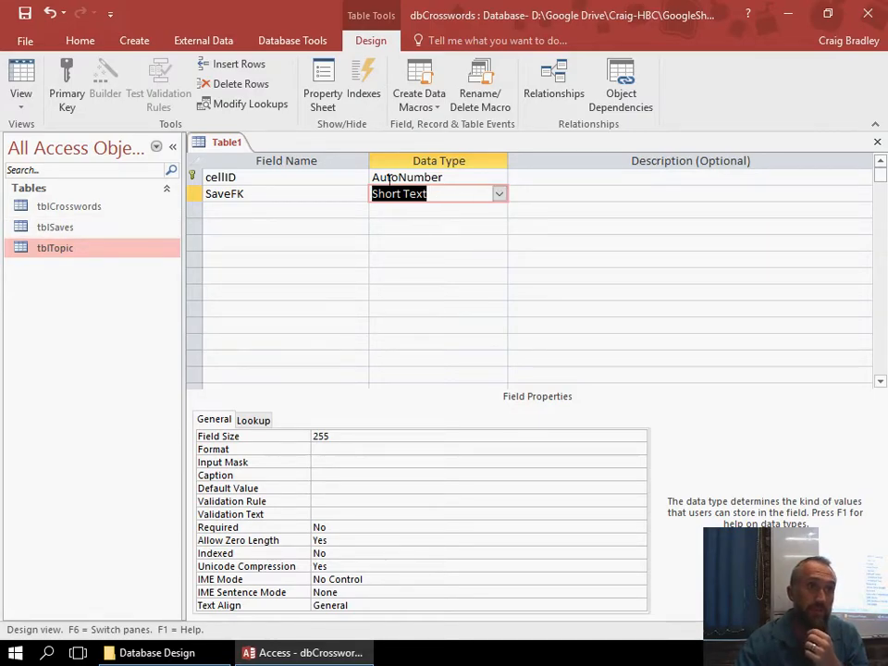
Add a Number field named X below the SaveFK field.
left_click(291, 206)
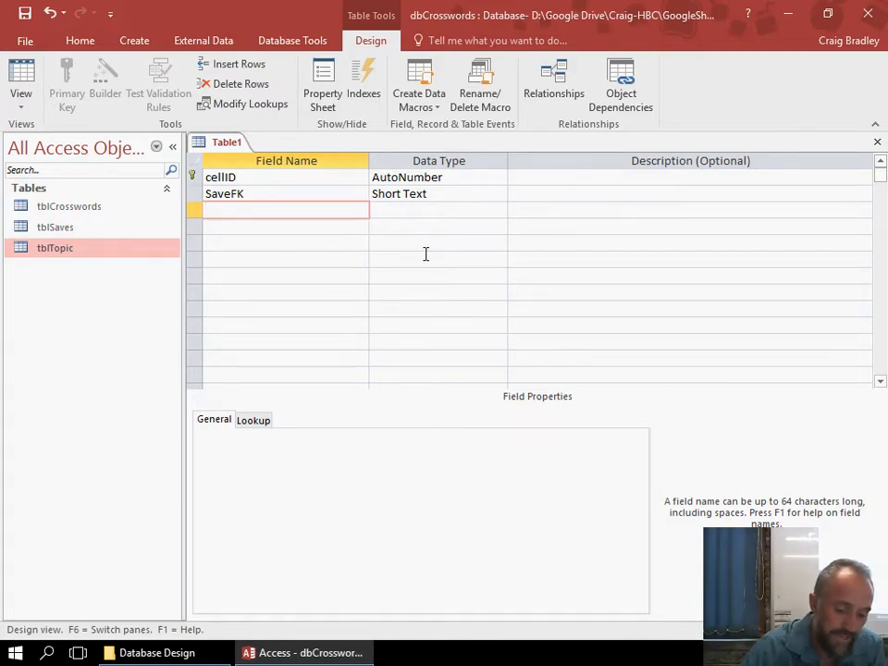
left_click(435, 211)
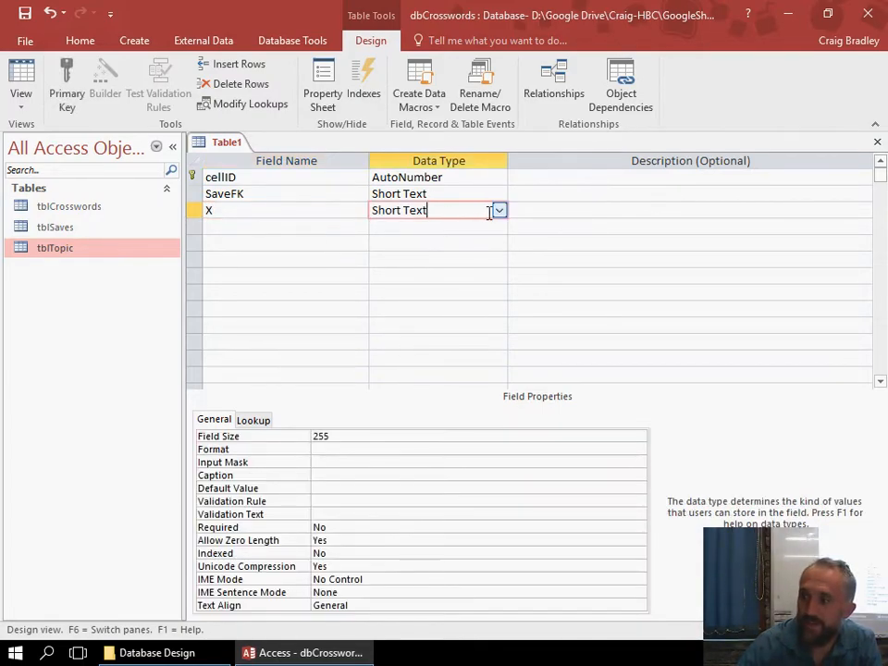
left_click(498, 212)
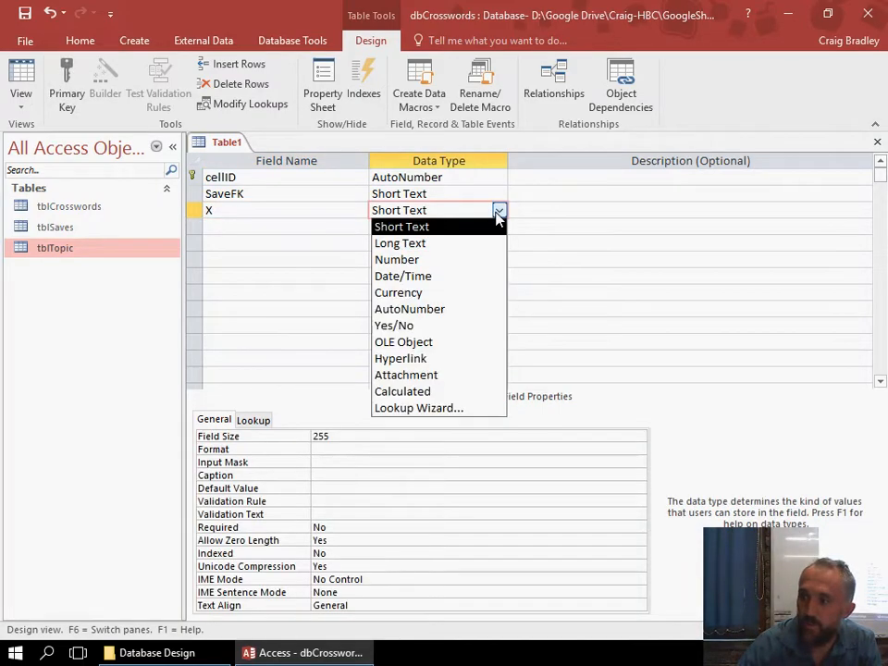
left_click(429, 263)
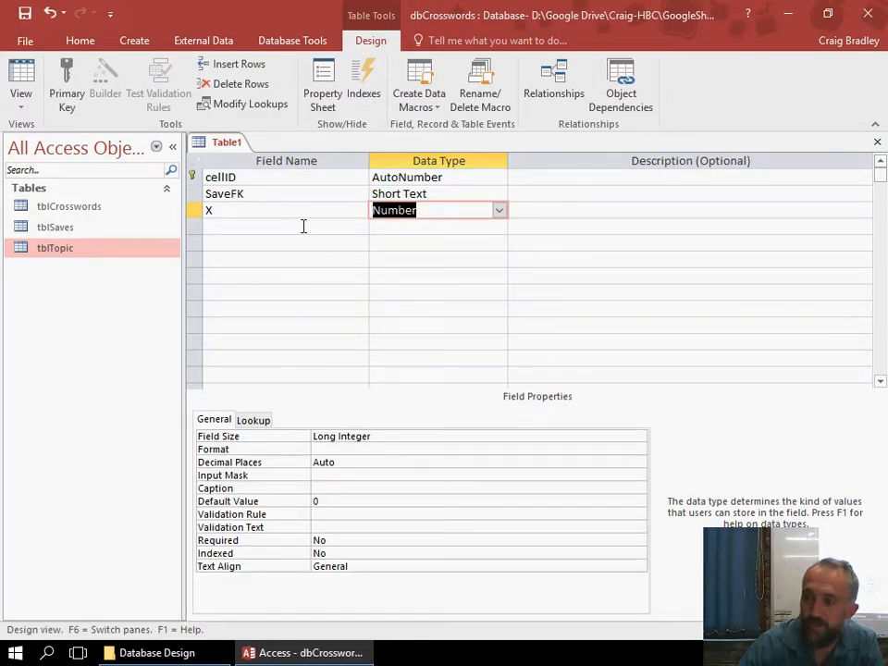
Add a Number field named Y below the X field.
left_click(303, 226)
type("Y")
left_click(452, 226)
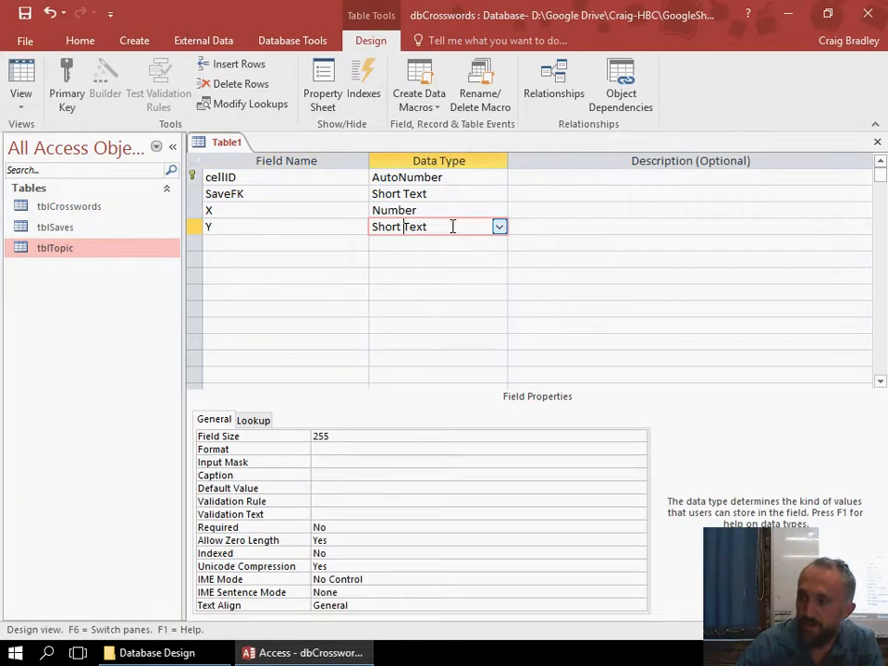
left_click(498, 226)
left_click(421, 276)
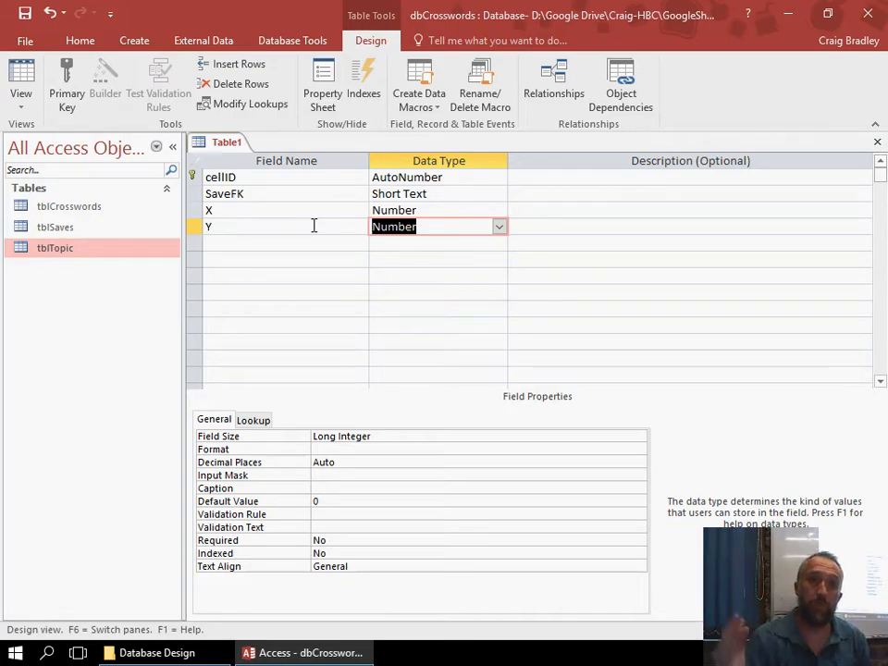
Add a Short Text field named CorrectCharacter below the Y field.
left_click(228, 243)
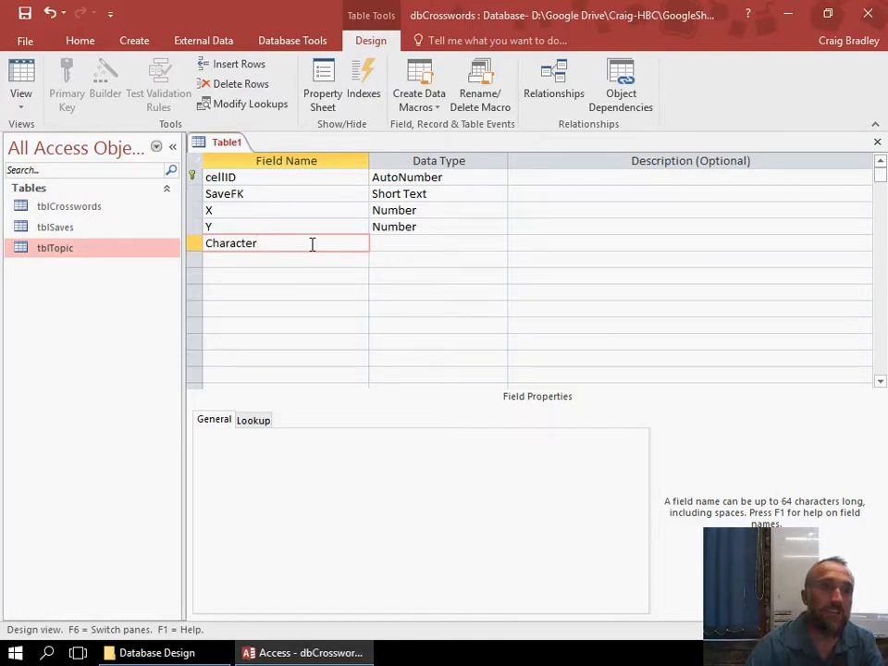
type("Con")
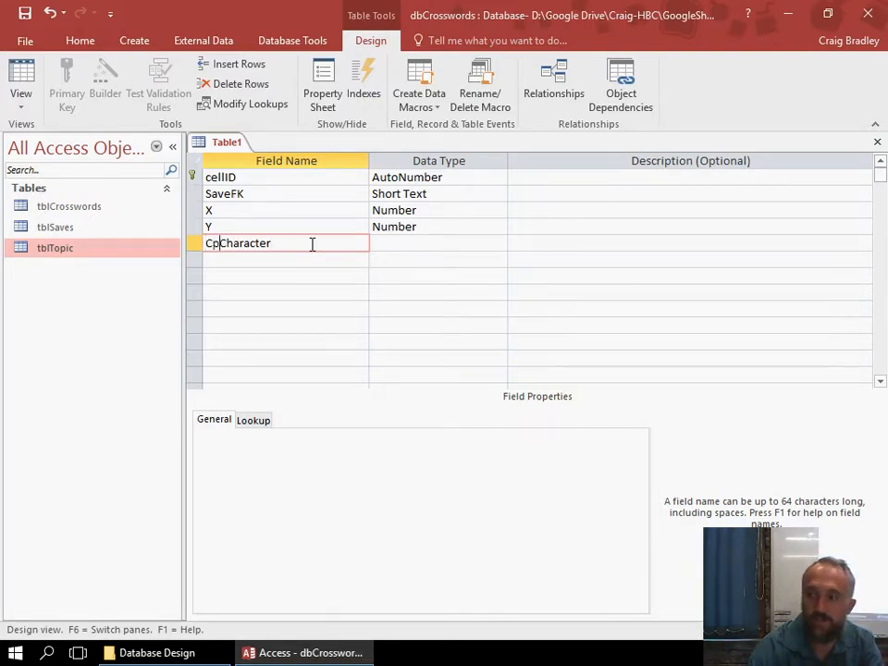
key("BackSpace")
key("BackSpace")
type("orrect")
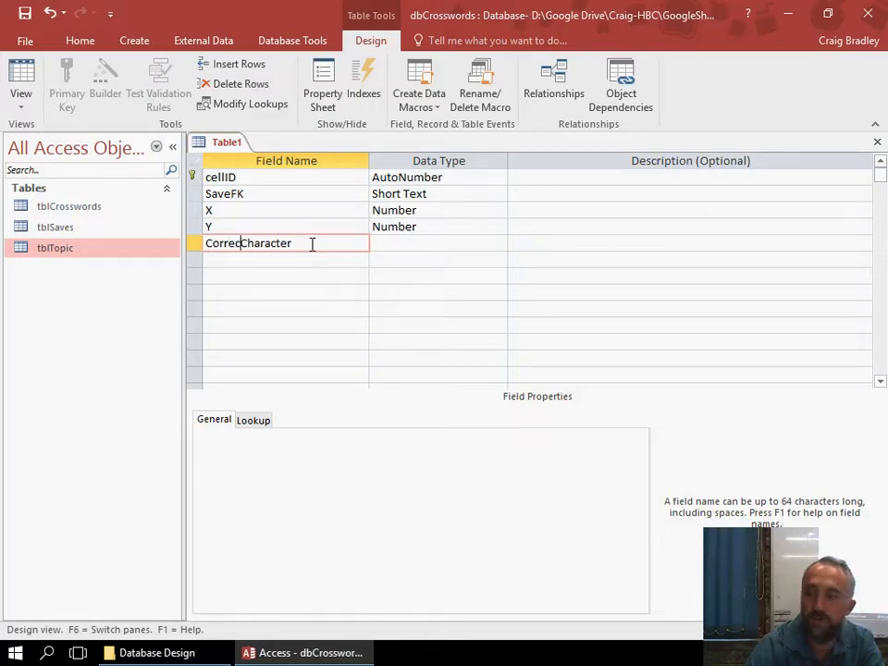
key("Tab")
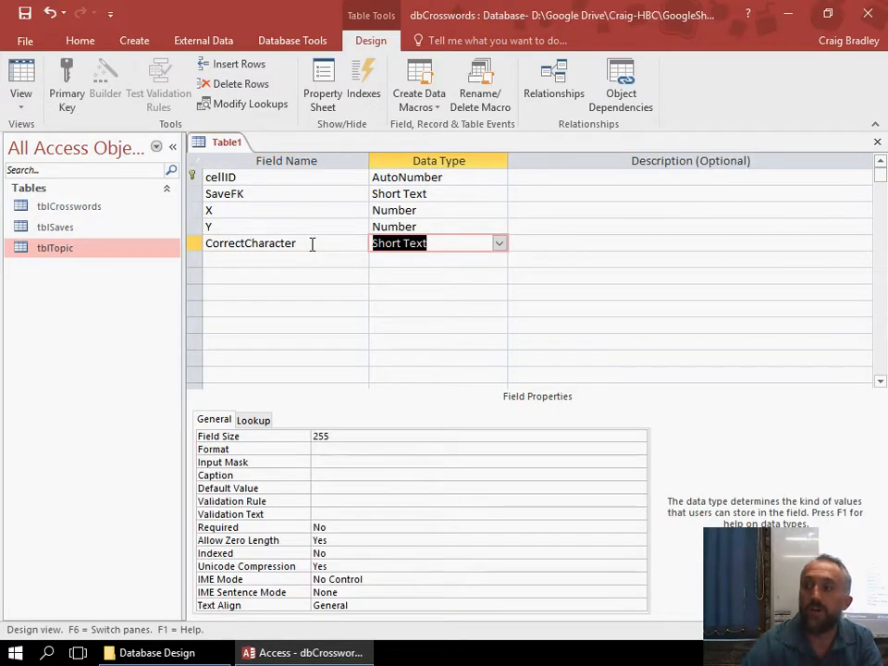
left_click(498, 243)
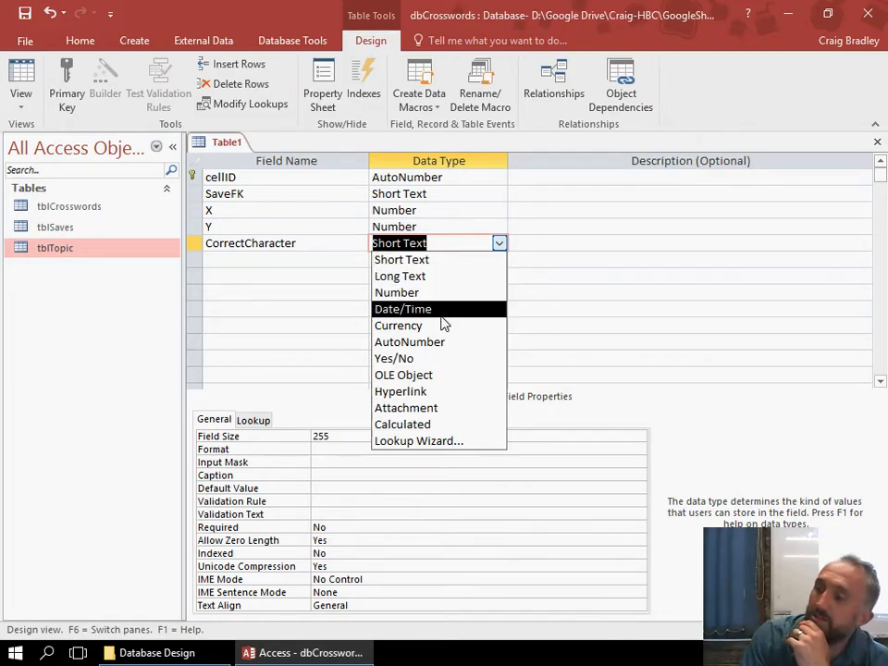
left_click(401, 259)
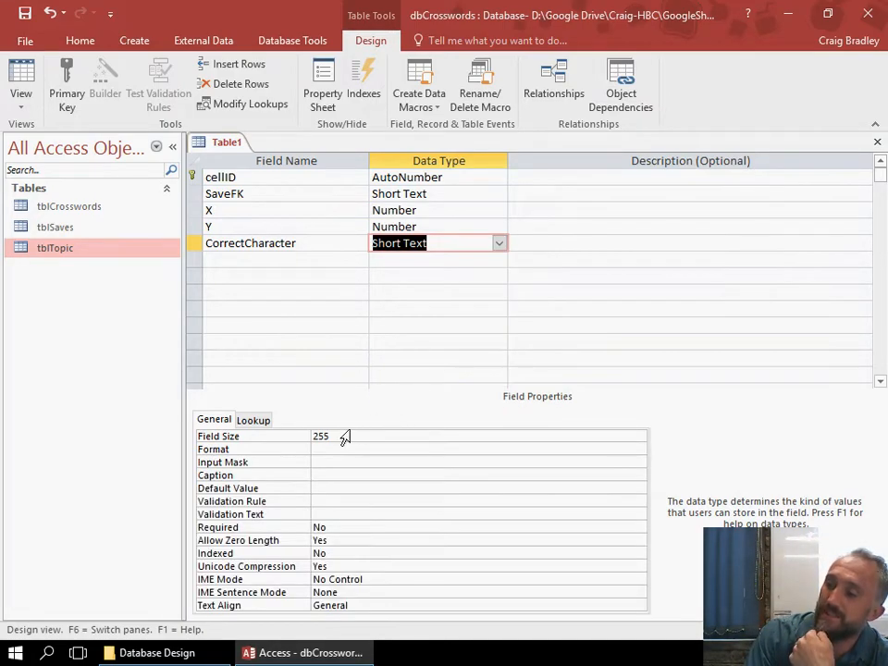
Limit the CorrectCharacter field's size to 1.
left_click(338, 436)
left_click_drag(339, 436, 293, 443)
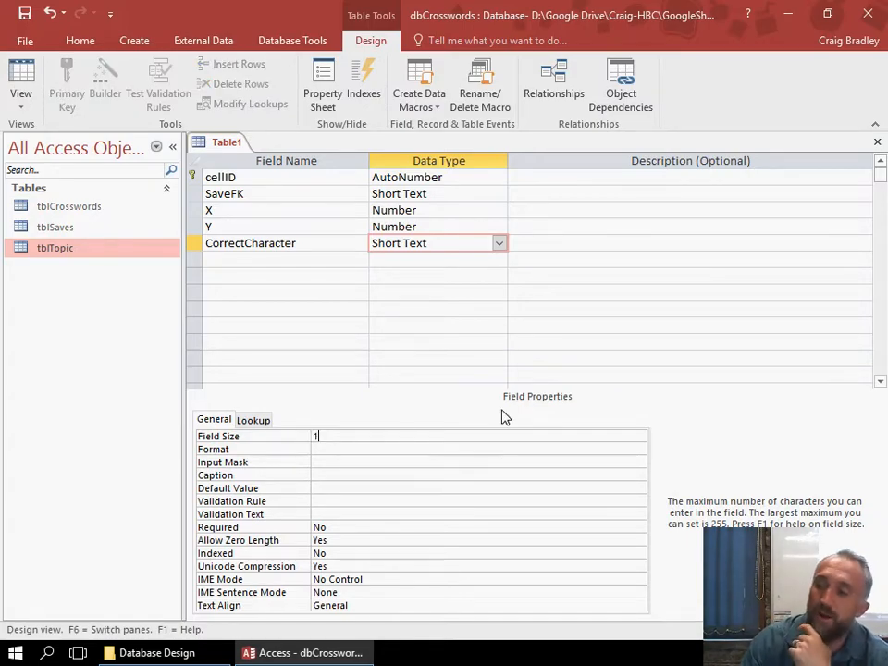
left_click(347, 263)
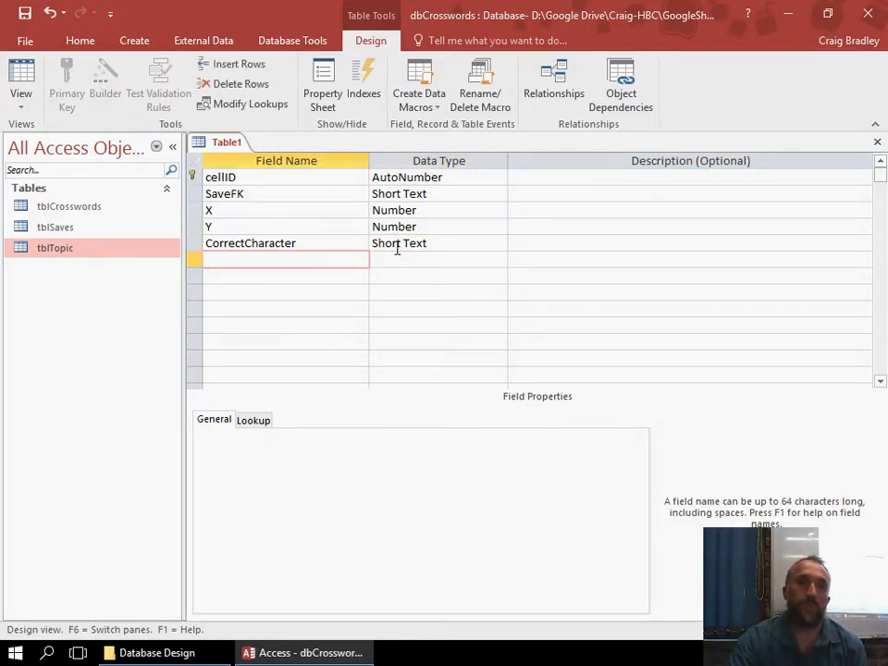
left_click(337, 246)
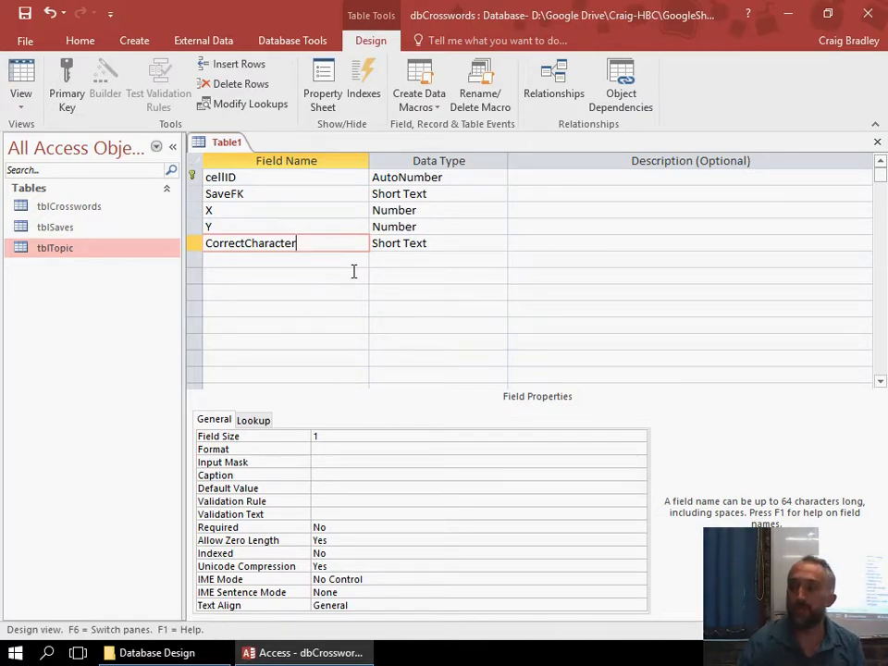
Save the new table as tblSavesCells and close it.
key("ctrl+s")
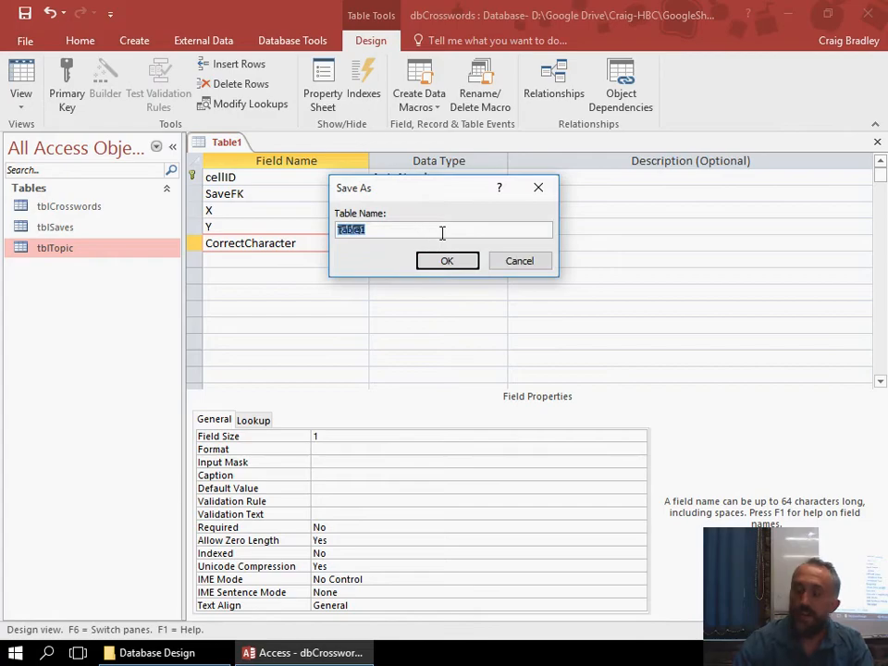
type("tl")
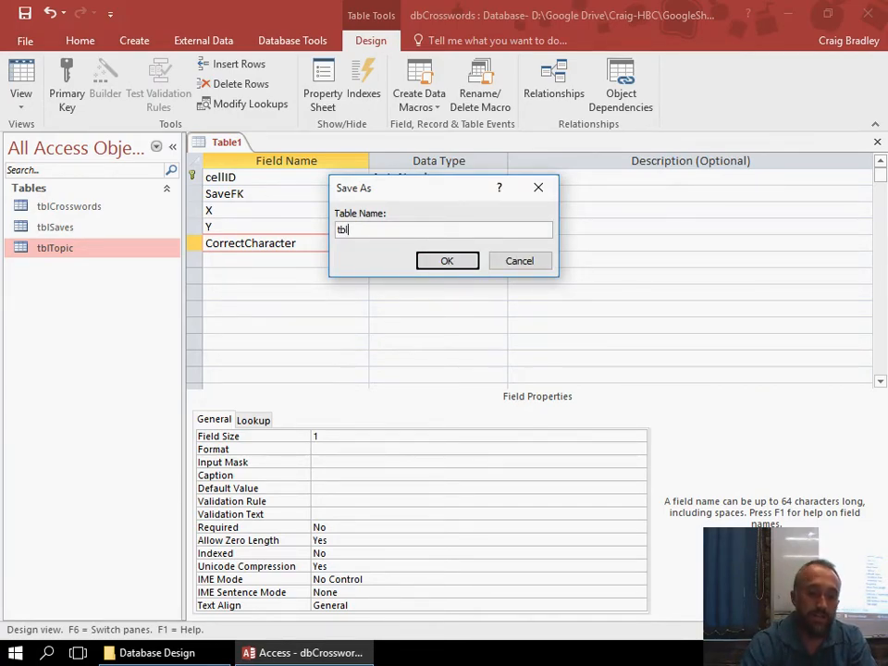
type("SavedCells")
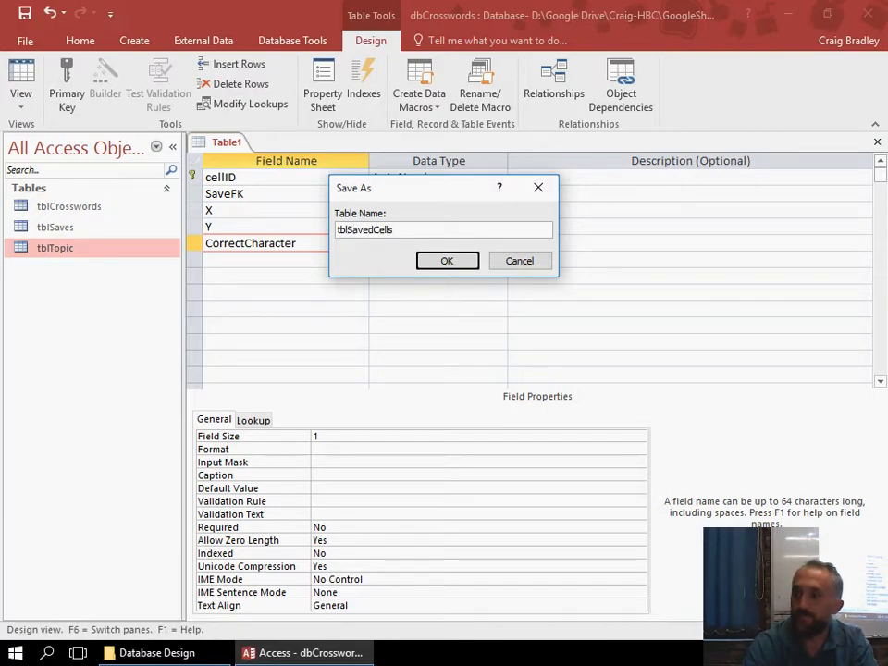
key("BackSpace")
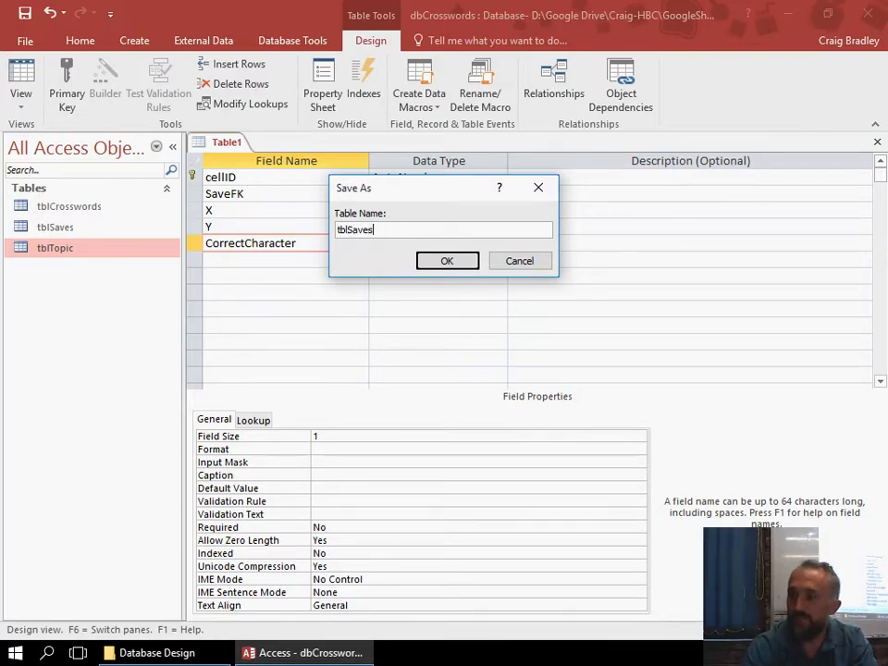
type("s")
key("Return")
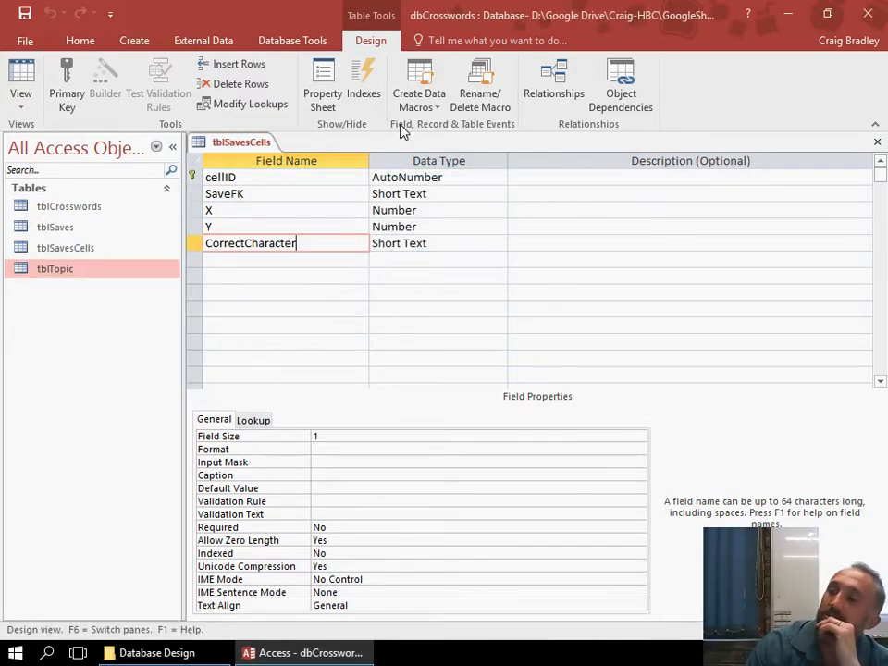
right_click(227, 141)
left_click(323, 179)
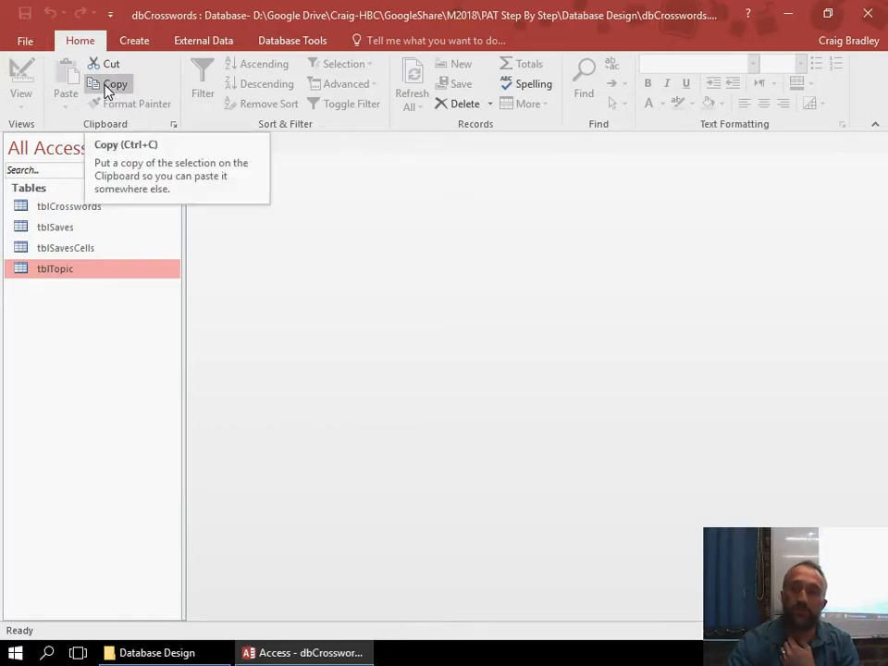
left_click(33, 42)
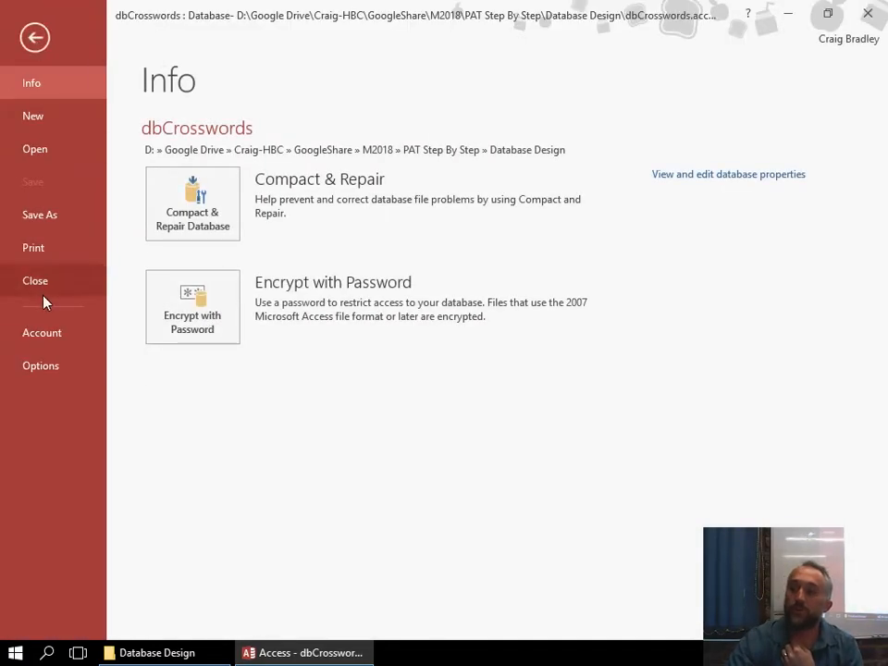
key("Escape")
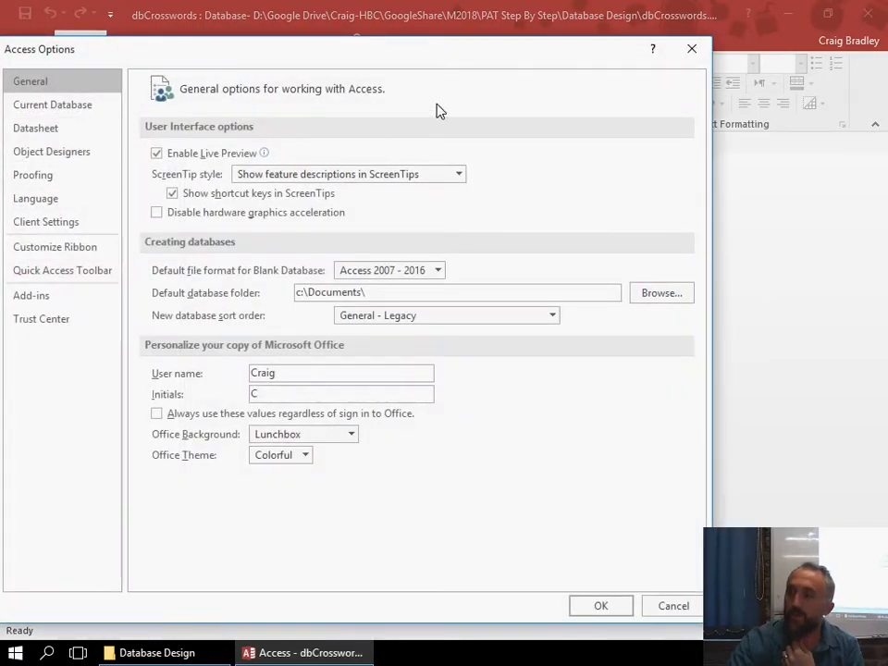
left_click(694, 49)
Open all four tables as document tabs, showing tblCrosswords in design view, and close them all.
double_click(64, 212)
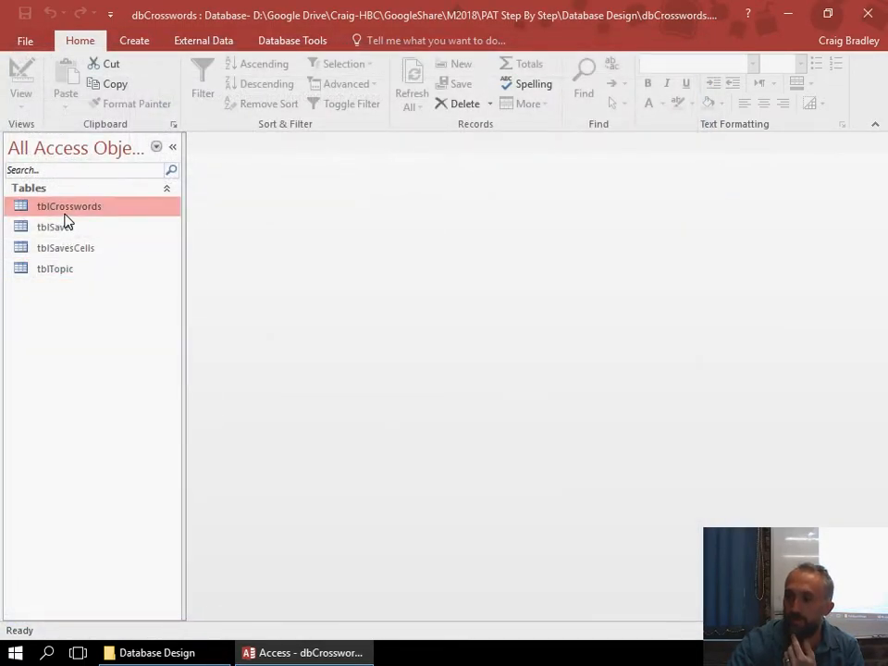
double_click(67, 235)
double_click(67, 247)
double_click(69, 269)
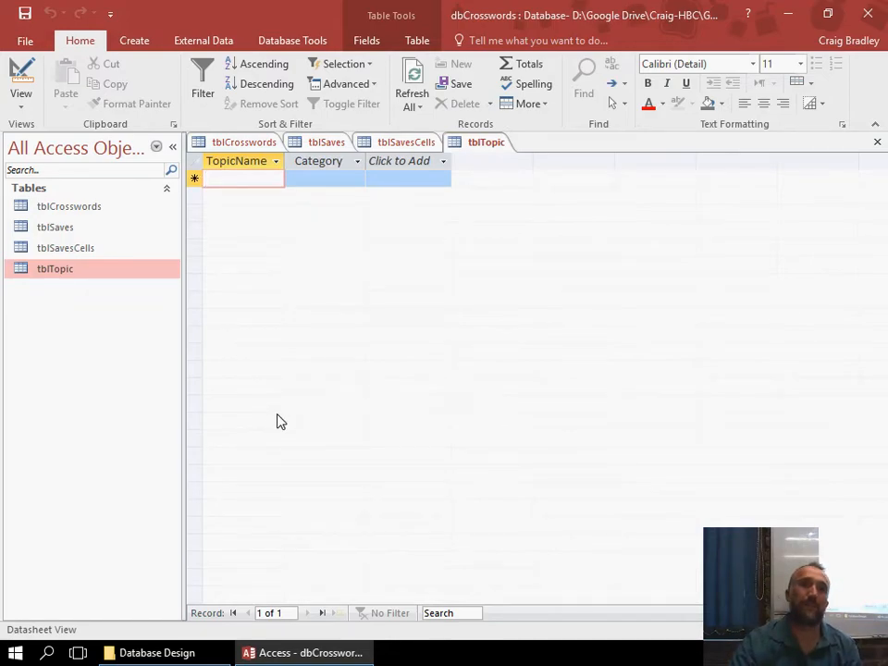
right_click(257, 145)
left_click(275, 209)
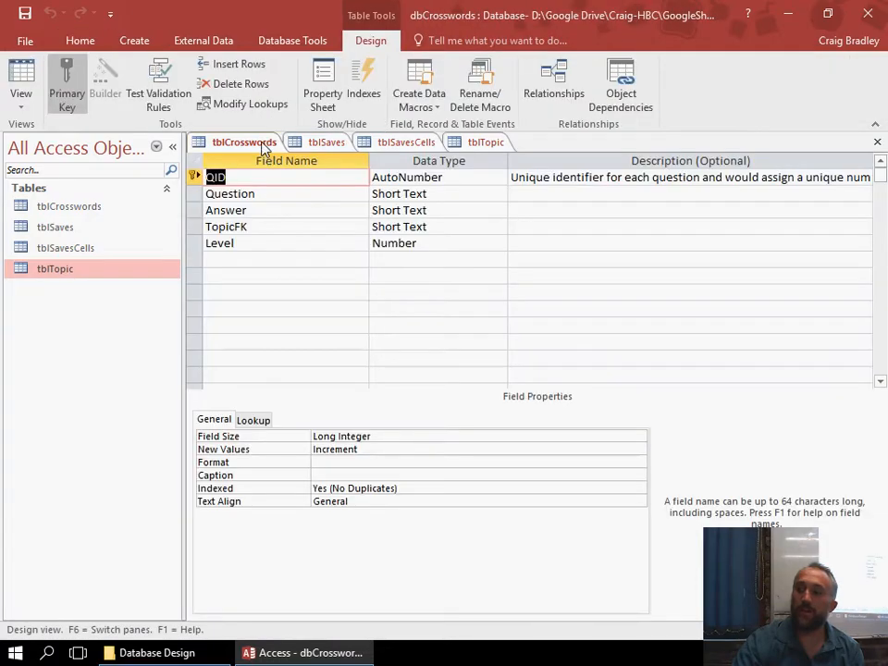
right_click(264, 144)
left_click(309, 196)
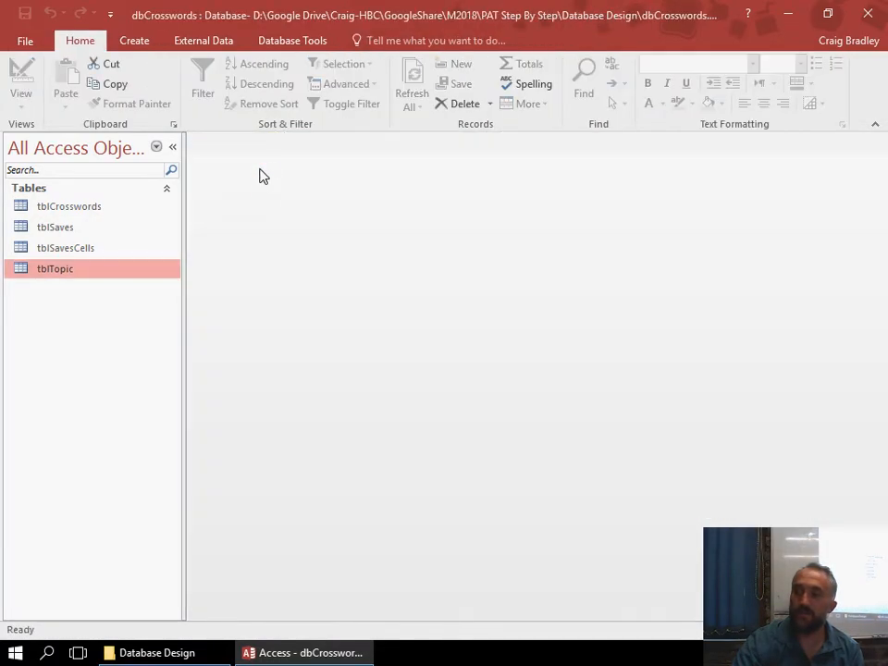
Set the current database's document window option to Overlapping Windows and accept the change.
left_click(20, 39)
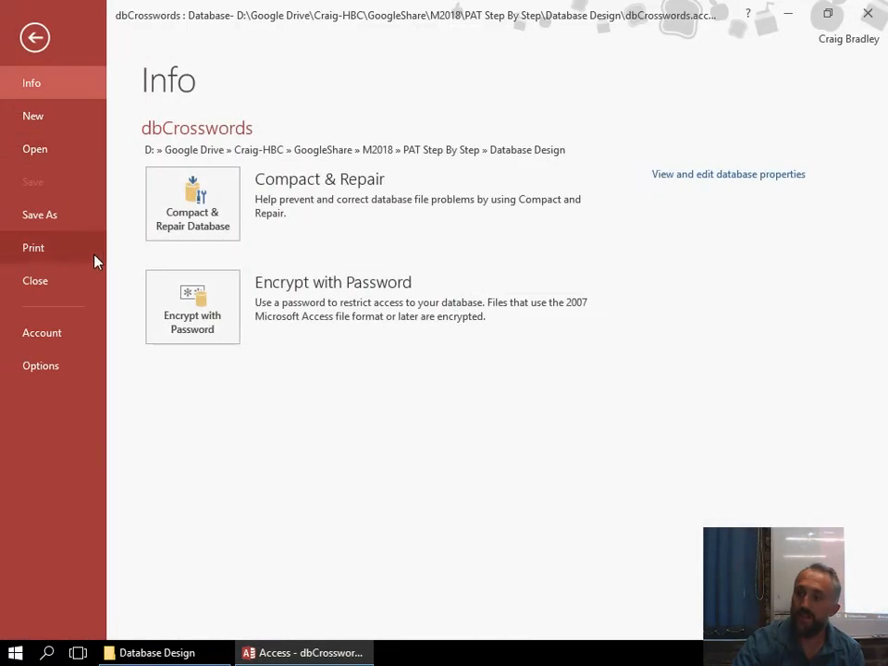
left_click(40, 367)
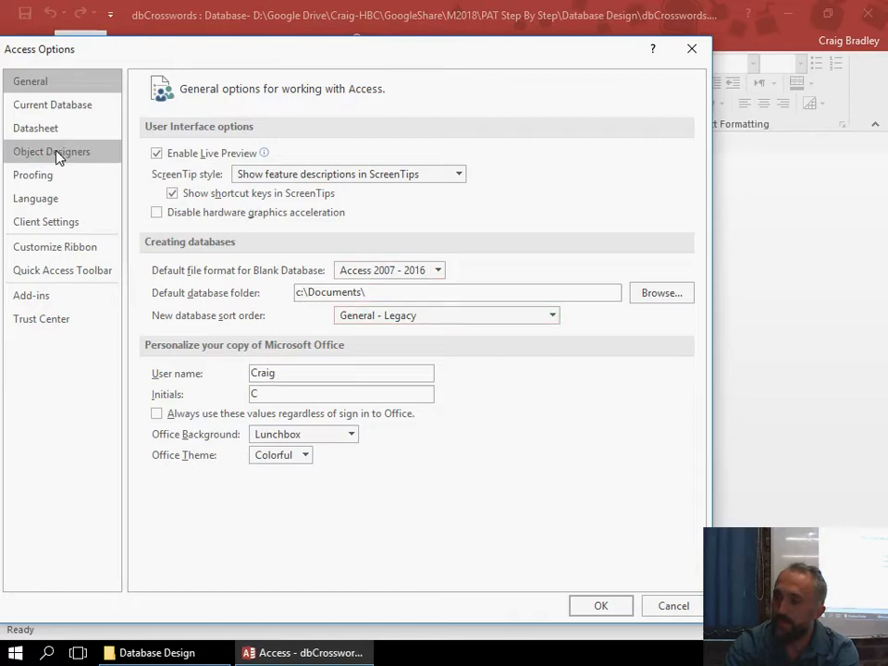
left_click(46, 110)
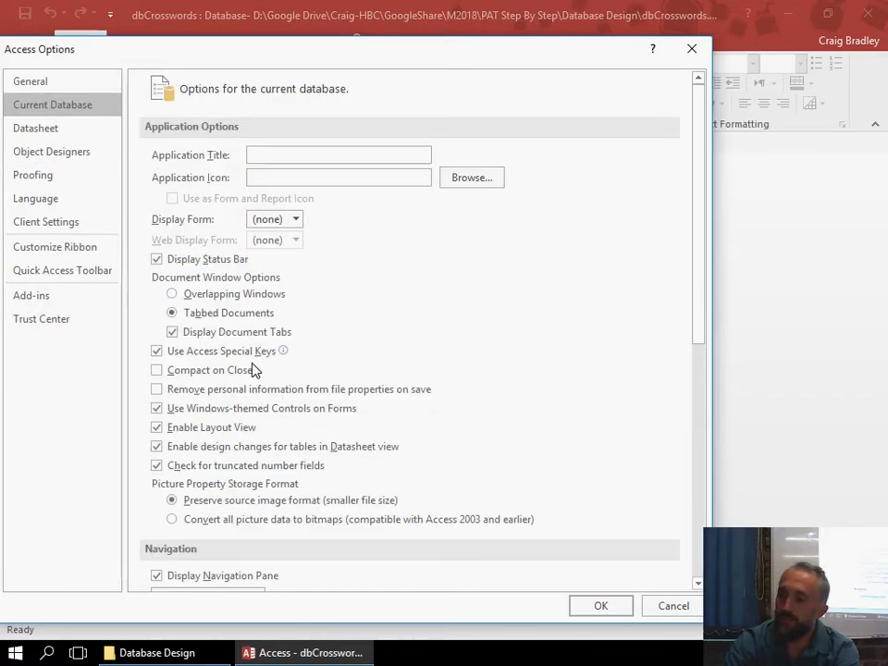
scroll(254, 370, "down", 3)
scroll(264, 470, "down", 3)
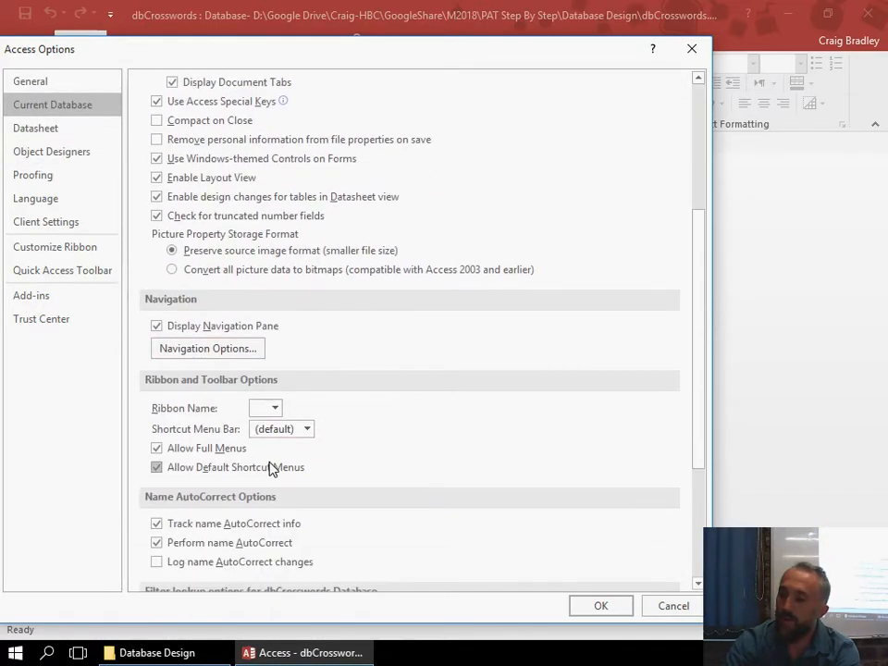
scroll(277, 435, "up", 5)
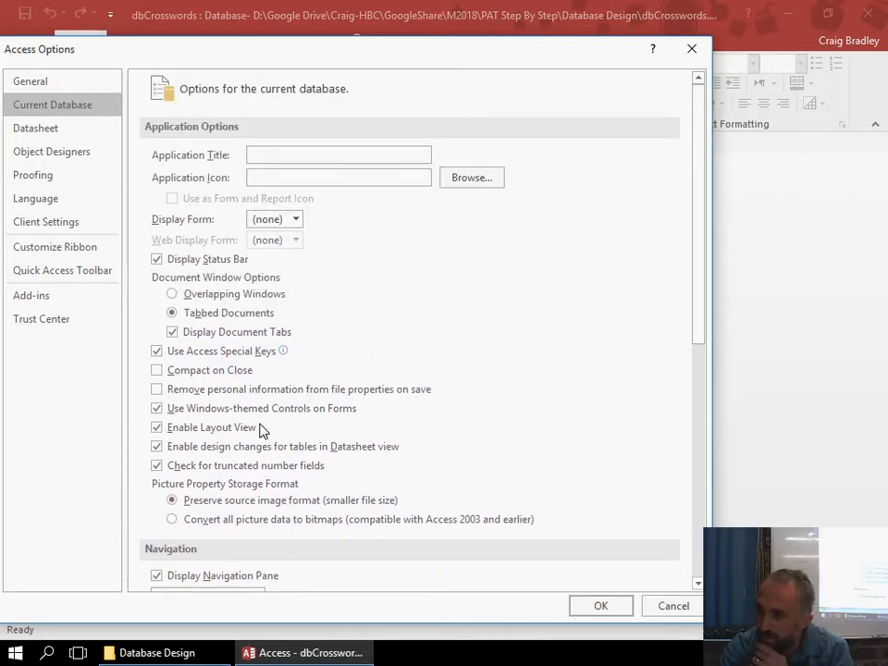
left_click(214, 302)
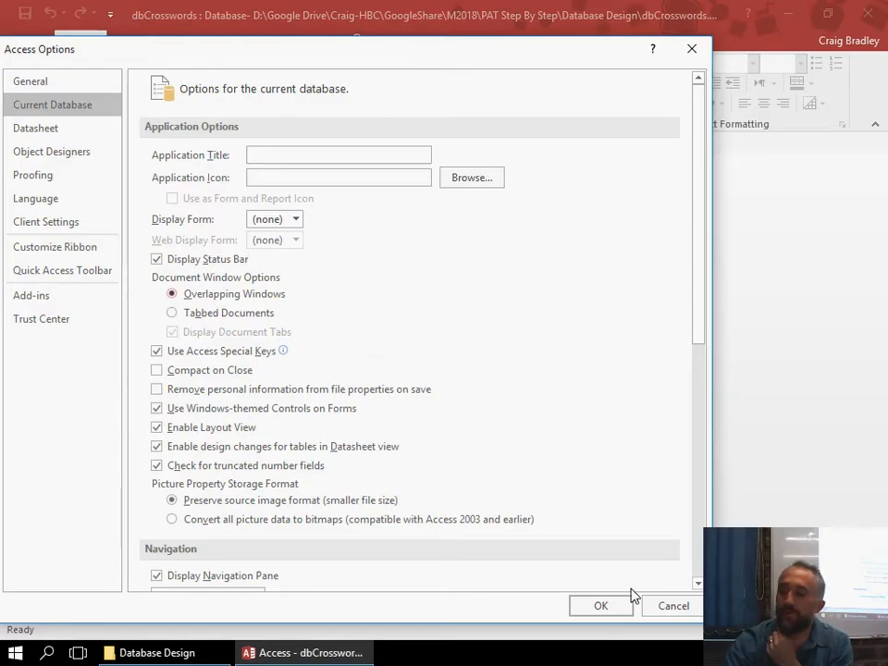
left_click(603, 606)
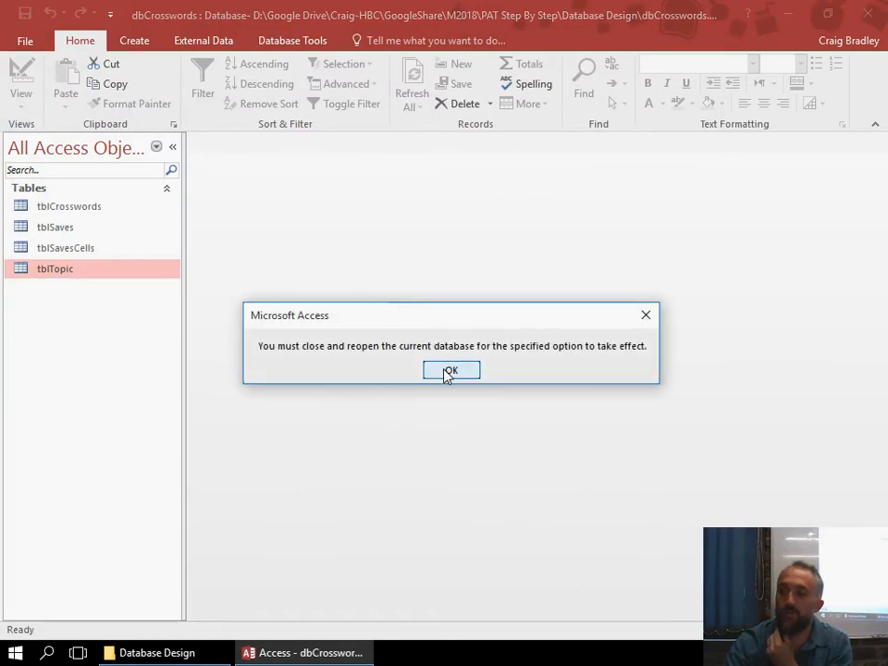
left_click(450, 371)
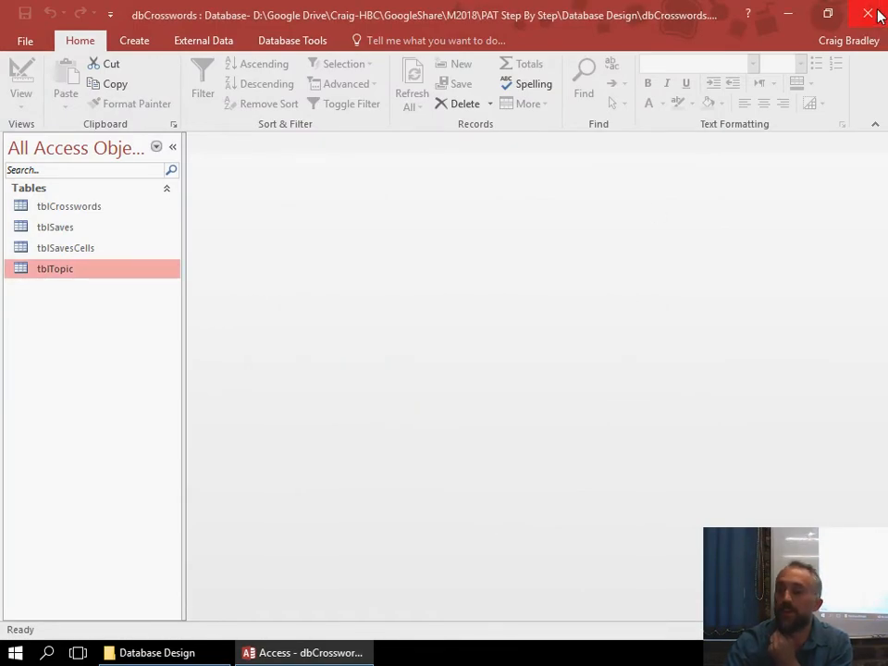
Close and reopen dbCrosswords.accdb, and open tblCrosswords, tblSaves, tblSavesCells and tblTopic in their own windows.
left_click(877, 15)
double_click(354, 190)
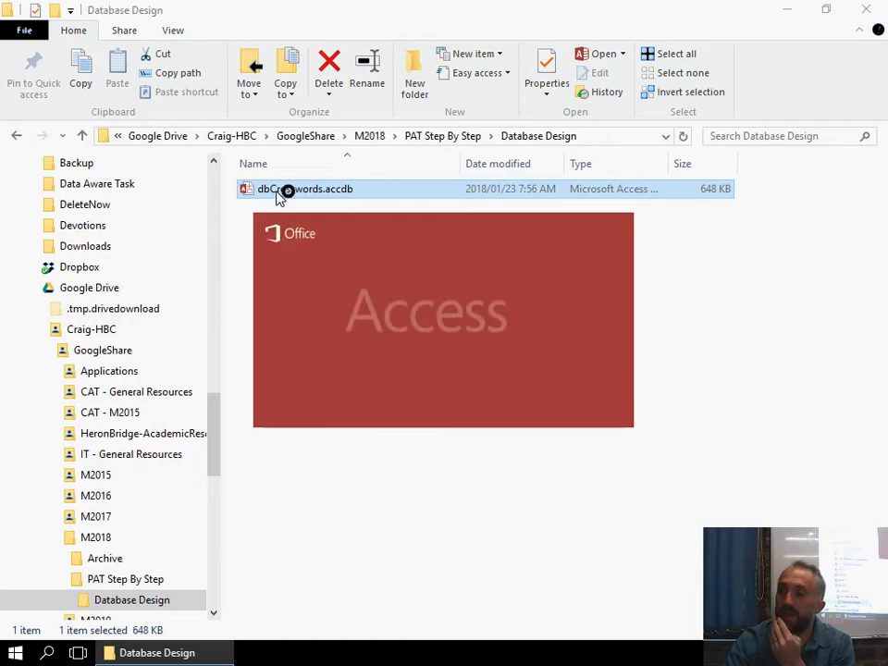
left_click(59, 208)
double_click(56, 226)
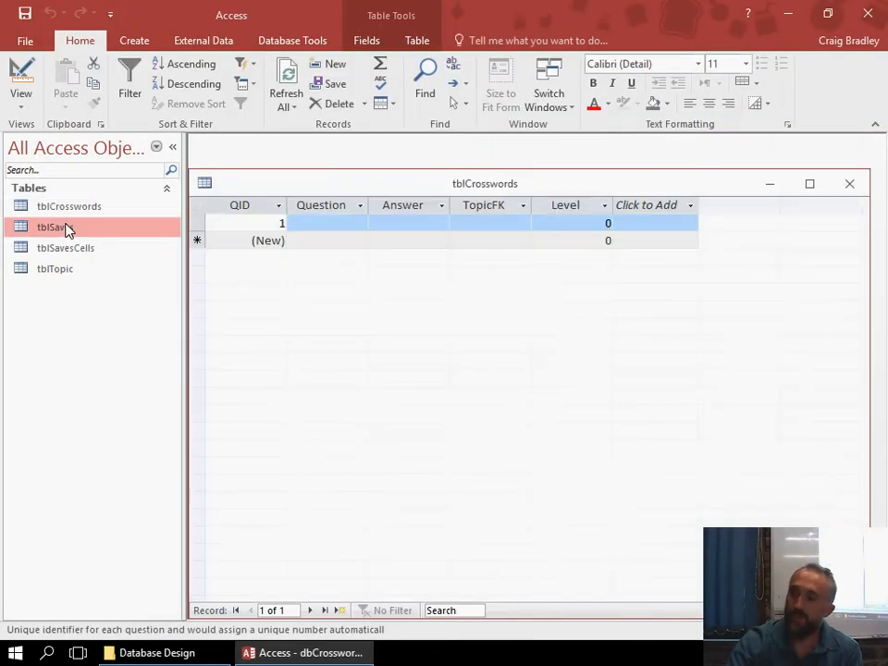
double_click(66, 247)
double_click(58, 269)
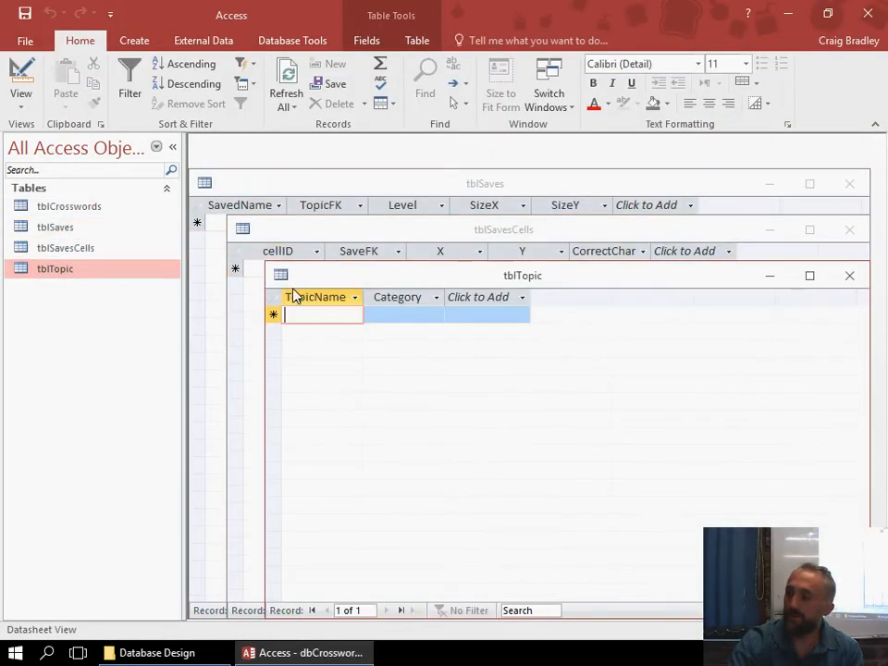
Shrink the tblTopic, tblSavesCells and tblSaves windows and spread them out, with tblTopic beside the other two.
left_click_drag(268, 263, 600, 528)
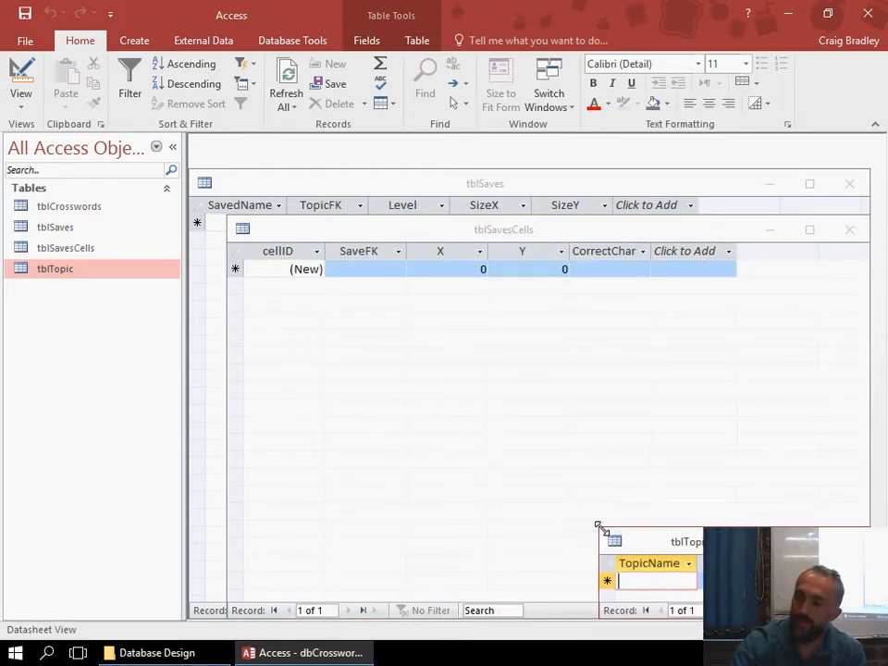
left_click_drag(655, 540, 293, 402)
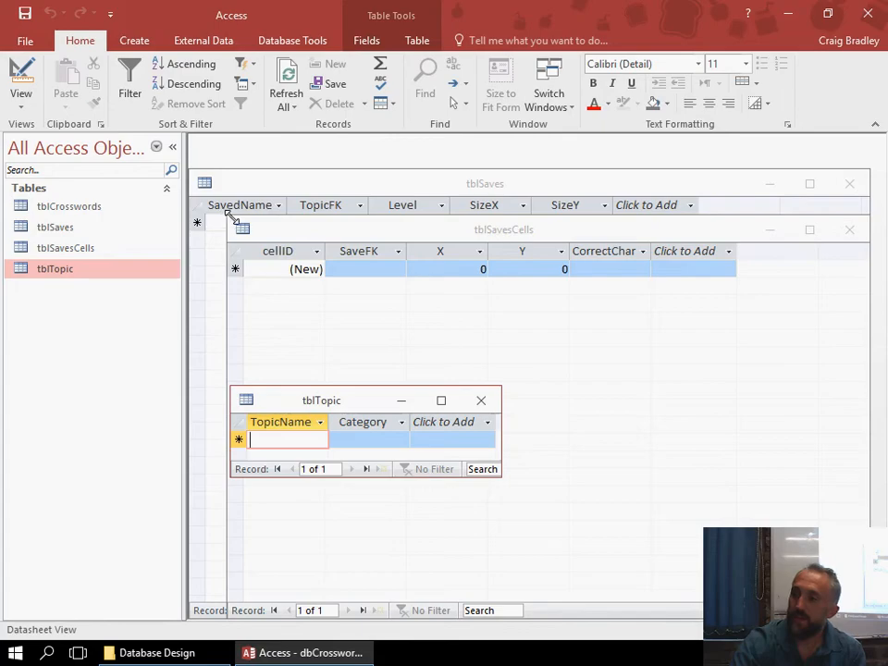
left_click_drag(228, 214, 418, 523)
left_click(204, 183)
left_click(249, 187)
left_click_drag(182, 177, 512, 437)
left_click_drag(305, 402, 277, 361)
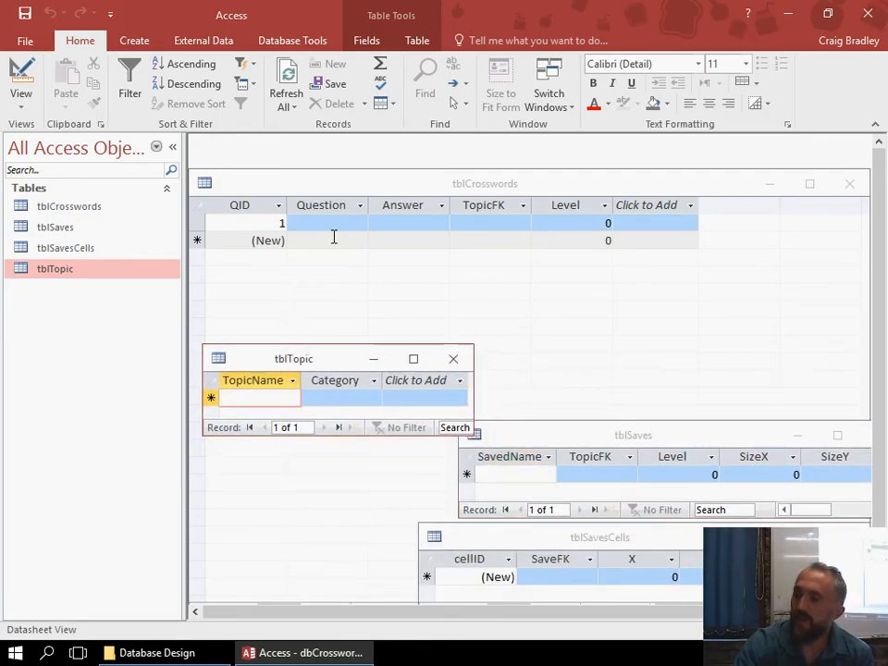
Shrink the tblCrosswords window and move it beside tblTopic, above the tblSaves window.
left_click(214, 186)
left_click_drag(191, 172, 420, 498)
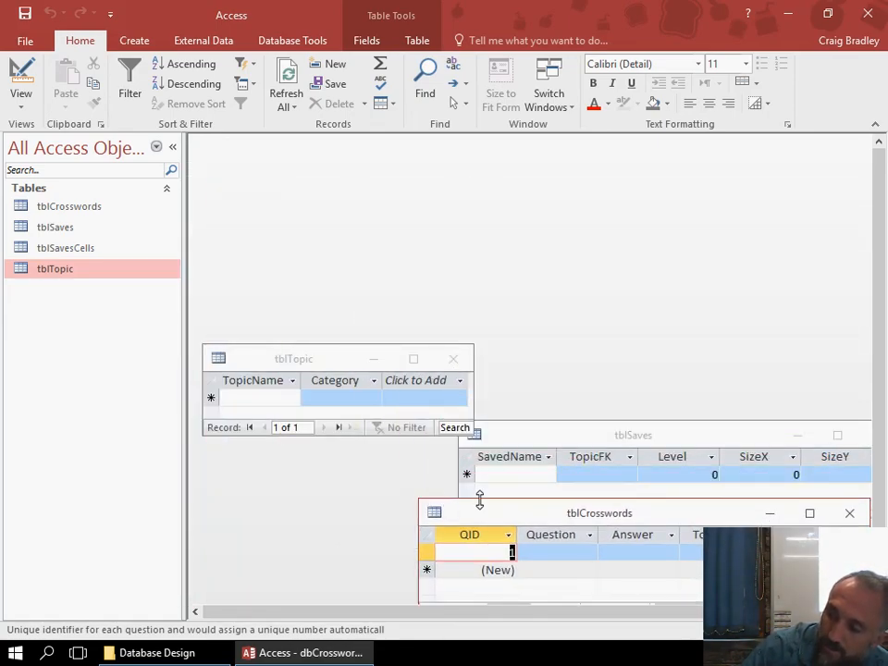
left_click_drag(524, 516, 582, 330)
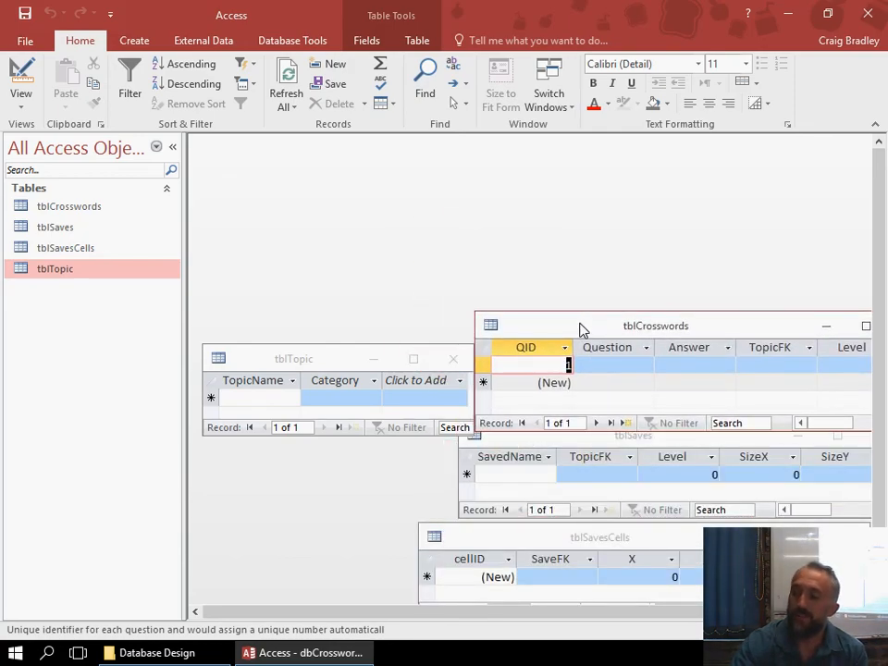